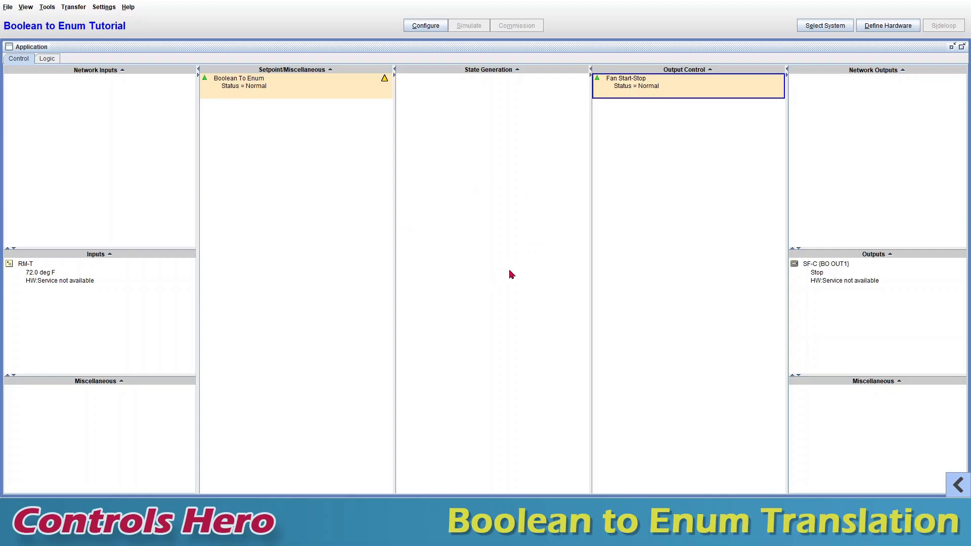
Open the Fan Start-Stop logic and inspect the truth table of its Boolean to Enum Translation block
{"action": "right_click", "coordinate": [637, 94]}
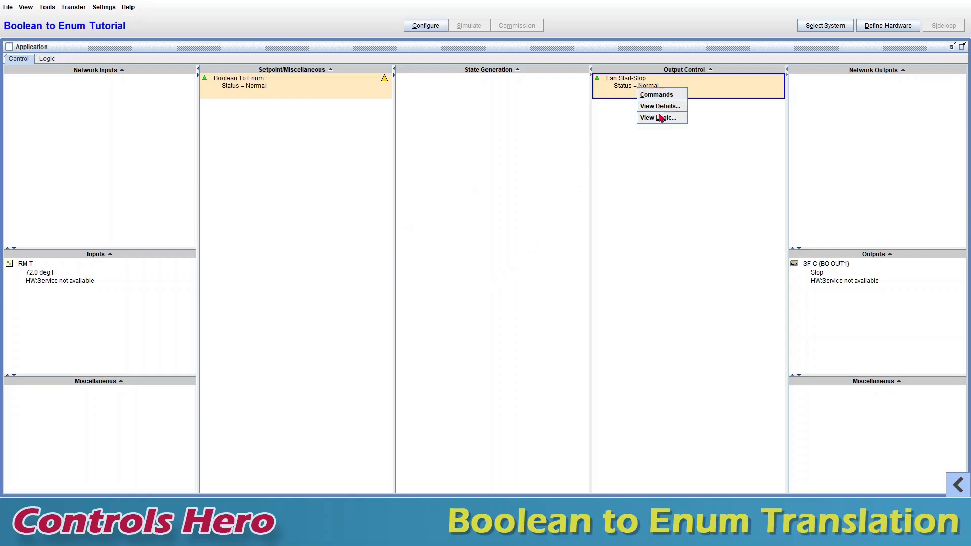
{"action": "left_click", "coordinate": [659, 119]}
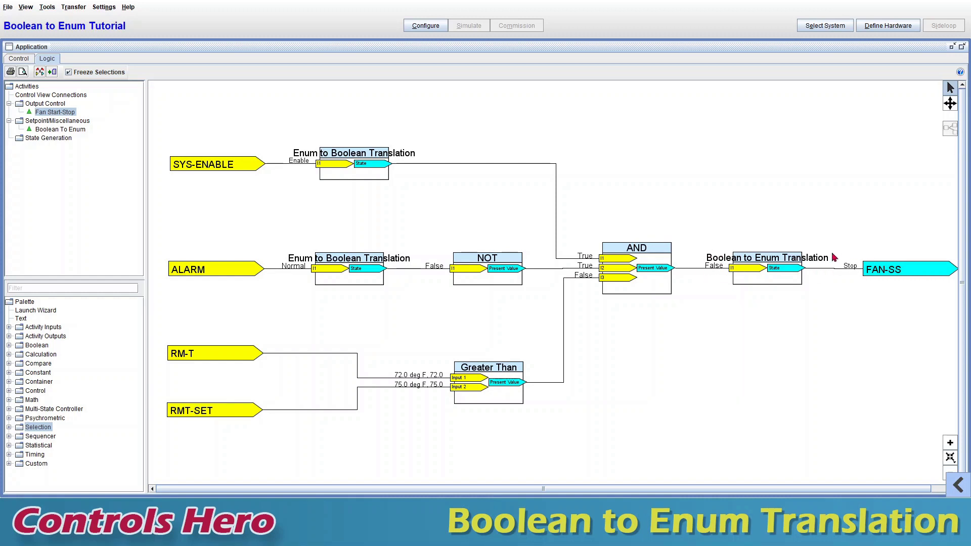
{"action": "double_click", "coordinate": [774, 276]}
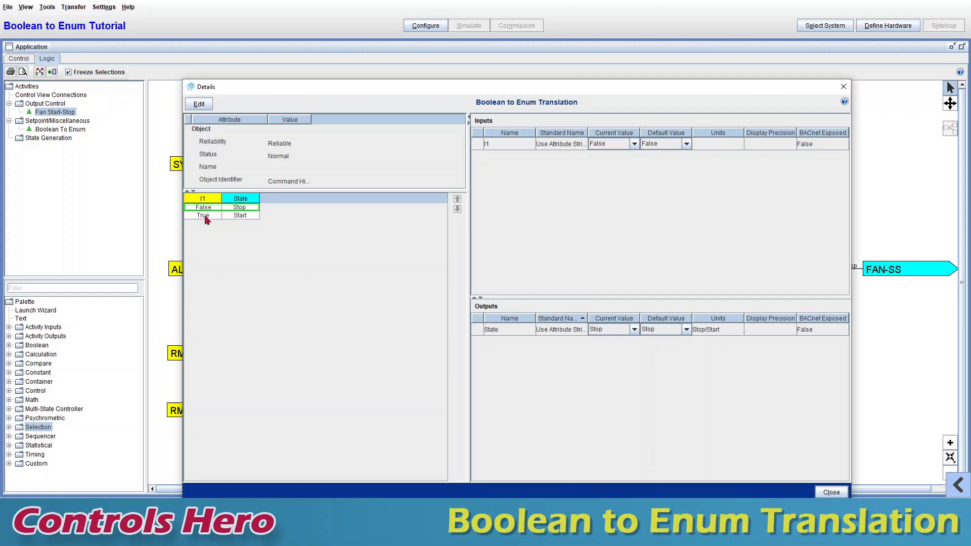
{"action": "left_click", "coordinate": [832, 492]}
{"action": "left_click", "coordinate": [799, 360]}
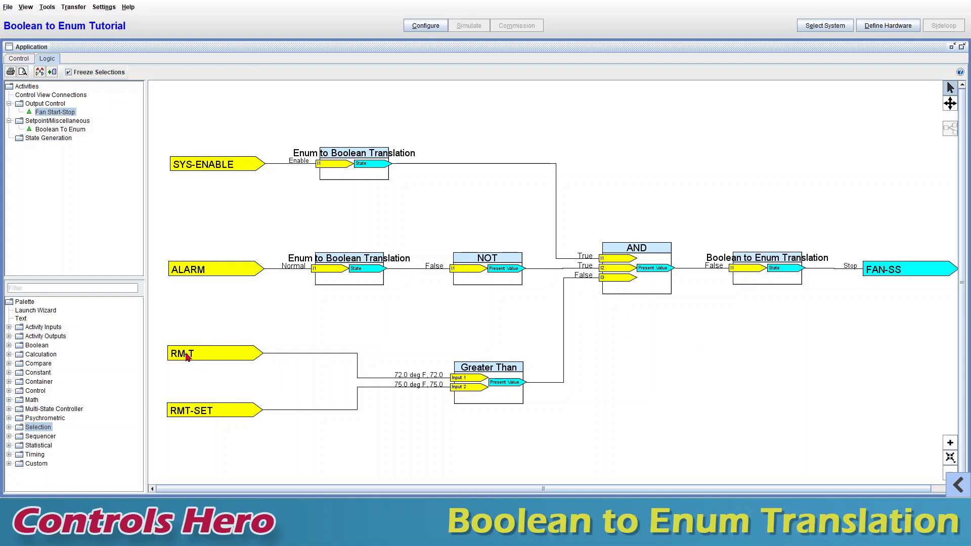
Issue a Test command with value 78 to the RM-T input and check the Boolean to Enum Translation block's details
{"action": "right_click", "coordinate": [218, 356]}
{"action": "left_click", "coordinate": [234, 362]}
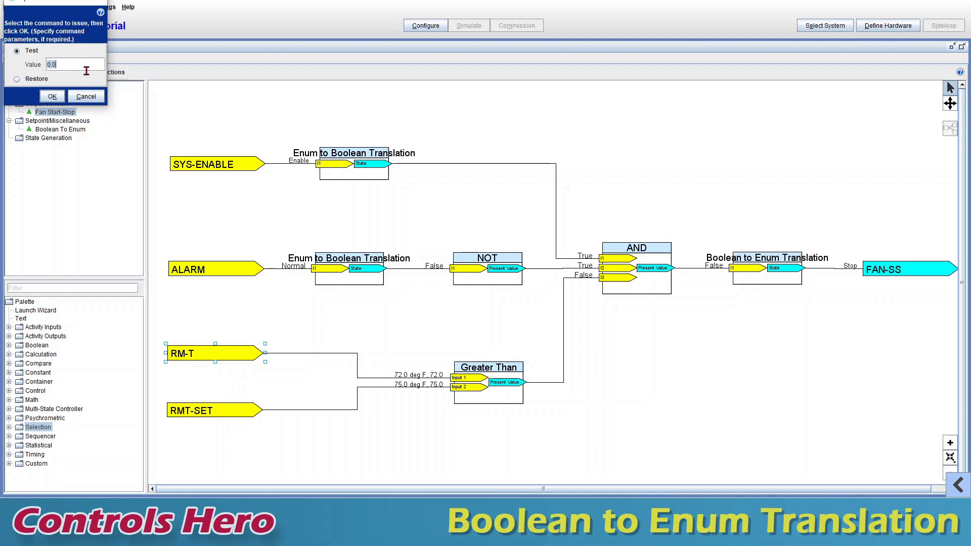
{"action": "left_click", "coordinate": [52, 96]}
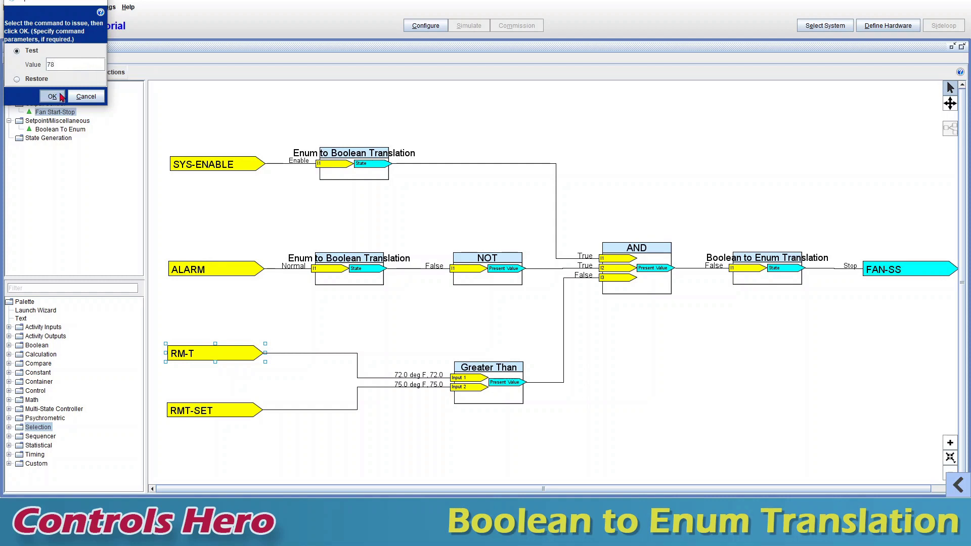
{"action": "left_click", "coordinate": [103, 103]}
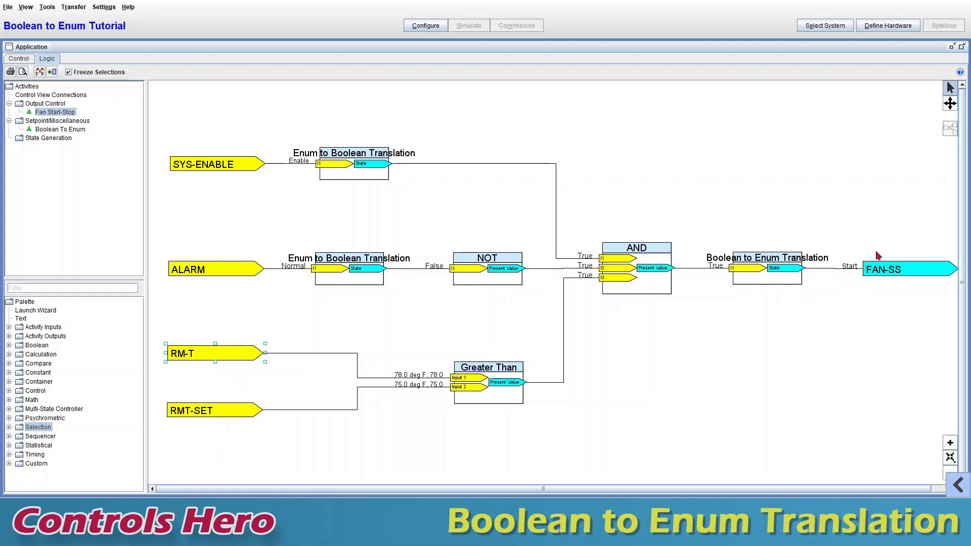
{"action": "double_click", "coordinate": [770, 272]}
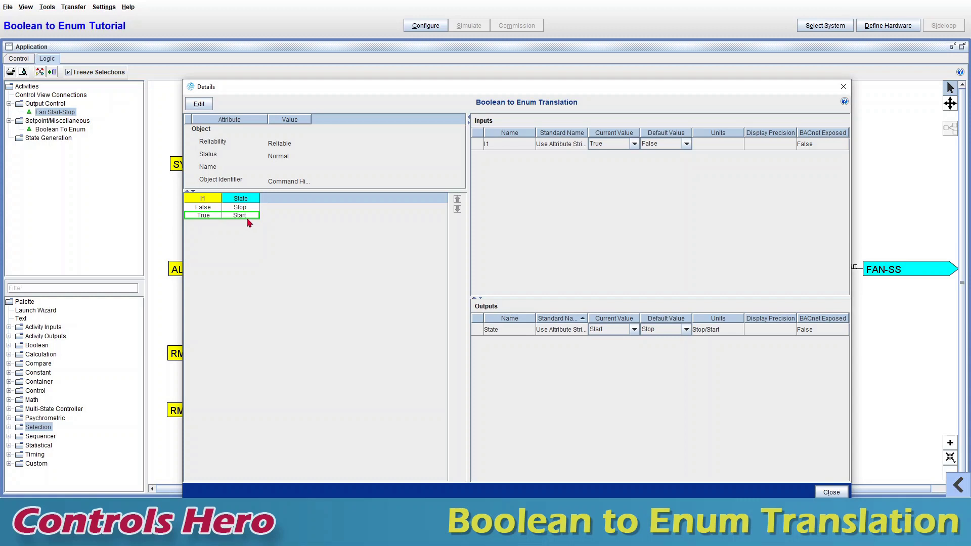
{"action": "left_click", "coordinate": [831, 492]}
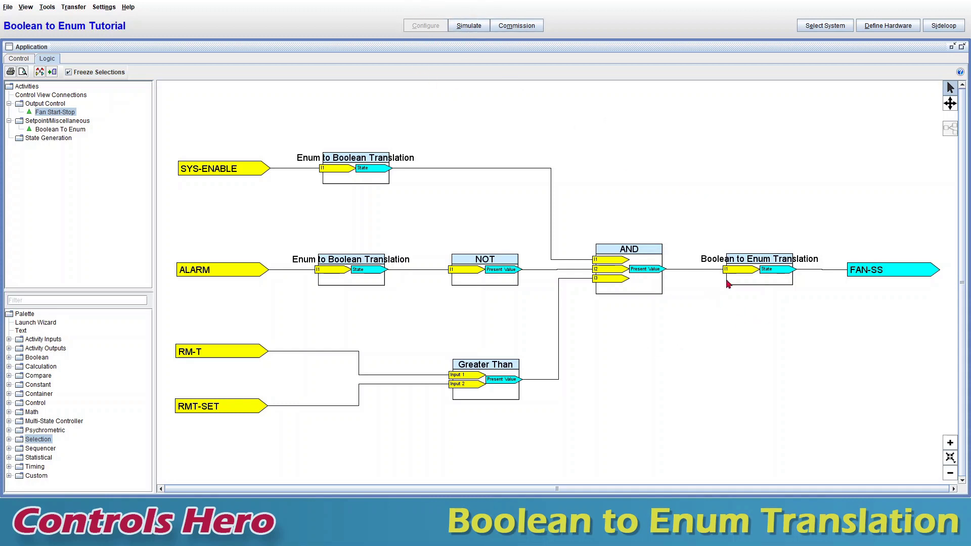
Delete the Boolean to Enum Translation block between the AND block and FAN-SS
{"action": "left_click", "coordinate": [758, 280]}
{"action": "key", "text": "Delete"}
{"action": "left_click", "coordinate": [527, 288]}
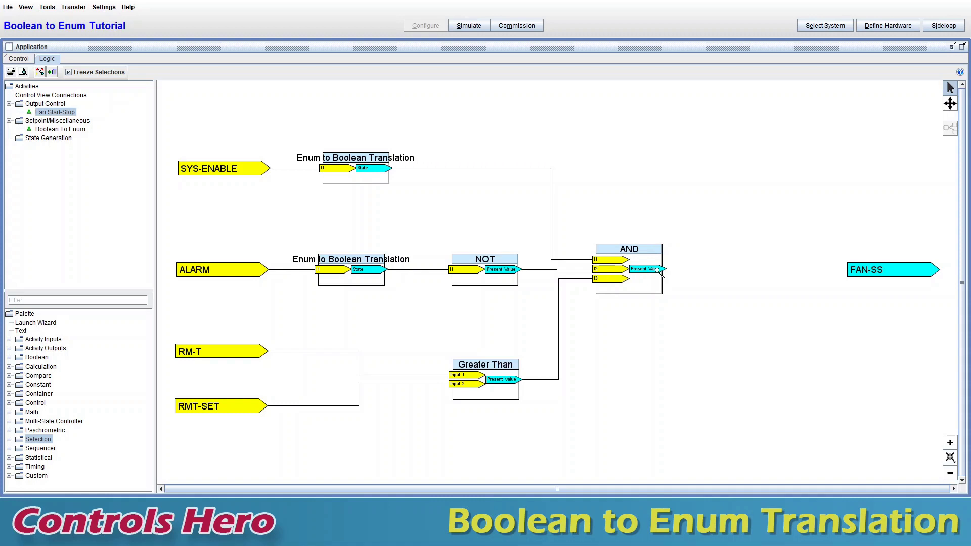
Connect the AND block's Present Value output directly to FAN-SS and inspect the details of the translation block inserted between them
{"action": "left_click_drag", "start_coordinate": [657, 272], "coordinate": [851, 269]}
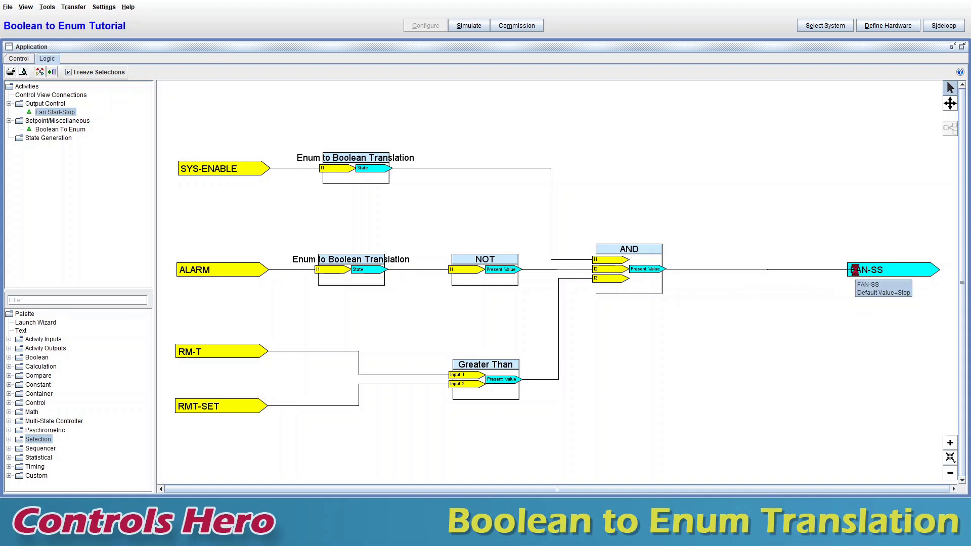
{"action": "left_click_drag", "start_coordinate": [714, 272], "coordinate": [743, 267]}
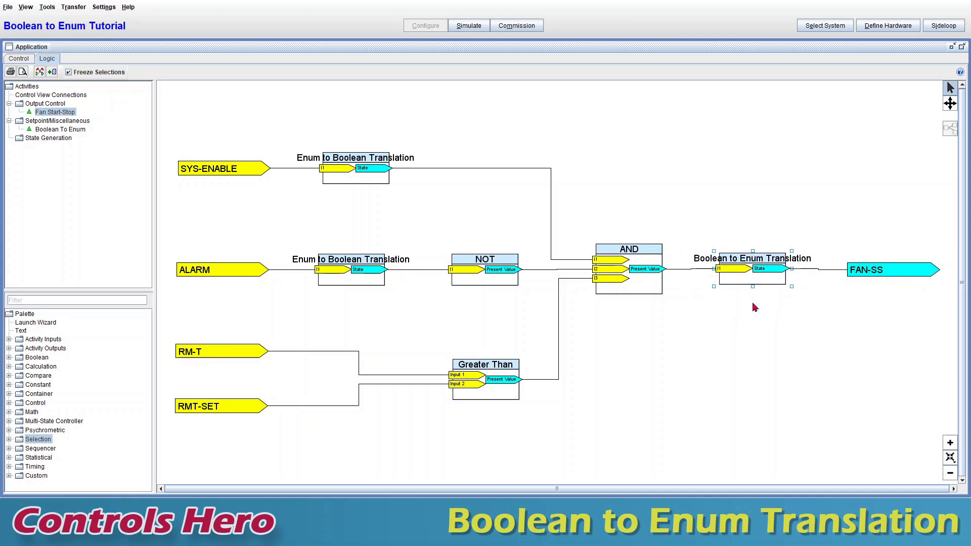
{"action": "double_click", "coordinate": [750, 274]}
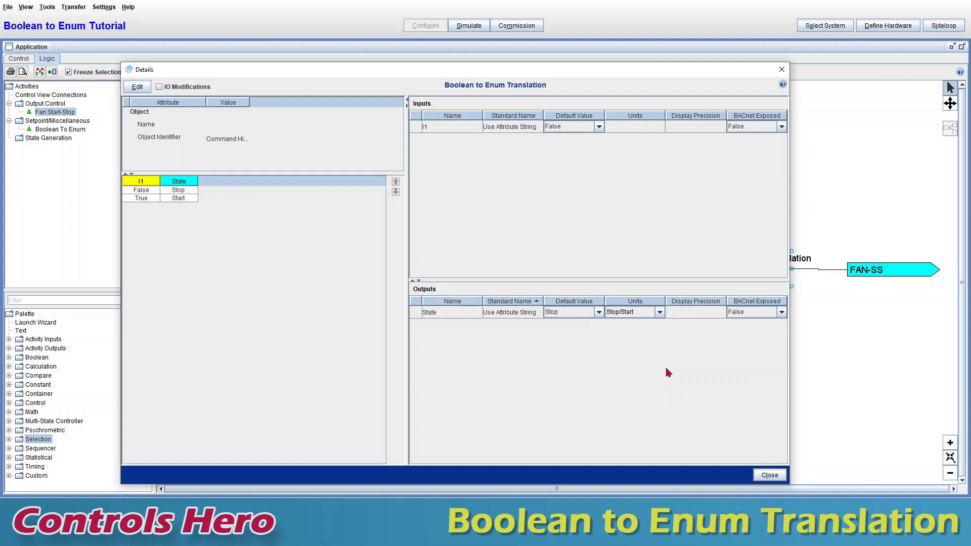
{"action": "left_click", "coordinate": [769, 475]}
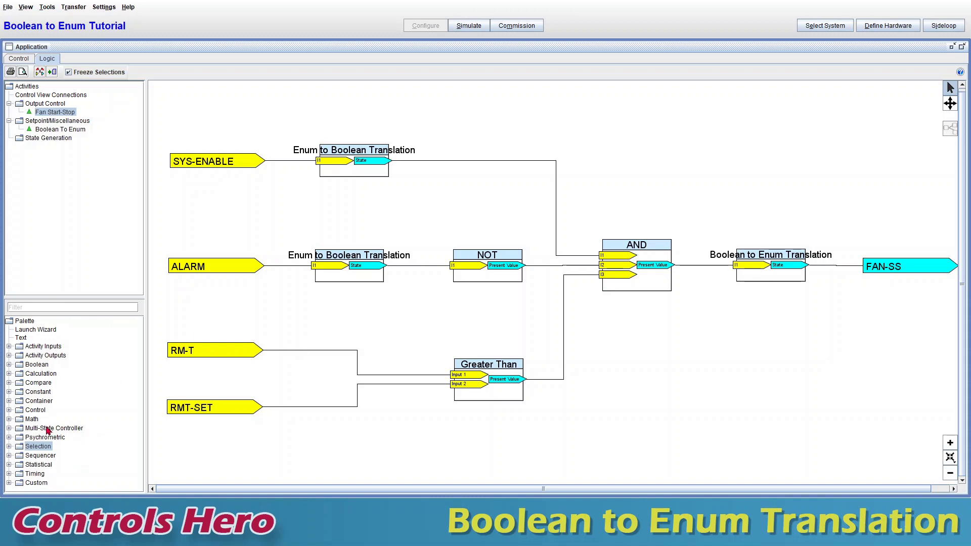
Add a Boolean to Enum Translation block from the Selection category below the connected translation block
{"action": "left_click", "coordinate": [9, 447]}
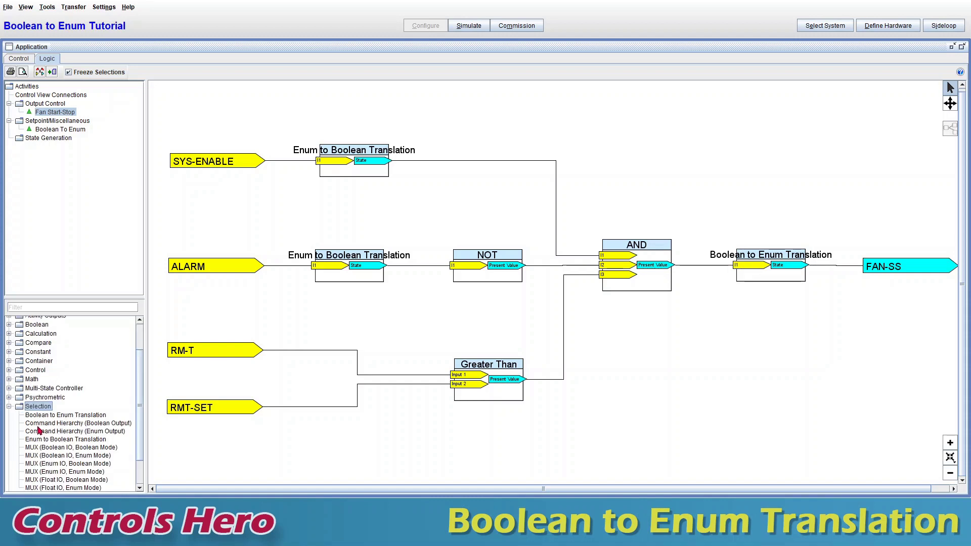
{"action": "scroll", "coordinate": [75, 413], "scroll_direction": "down", "scroll_amount": 1}
{"action": "left_click", "coordinate": [87, 380]}
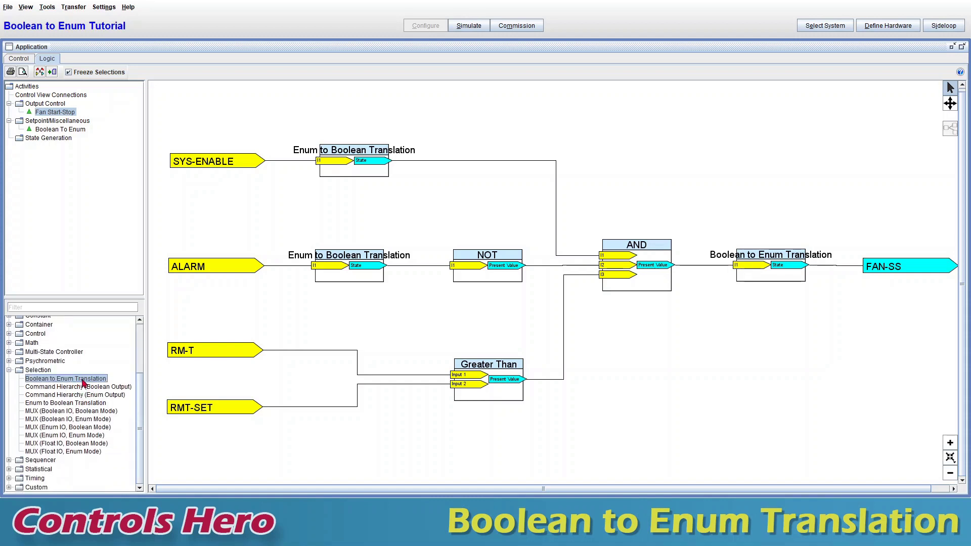
{"action": "left_click_drag", "start_coordinate": [90, 383], "coordinate": [250, 362]}
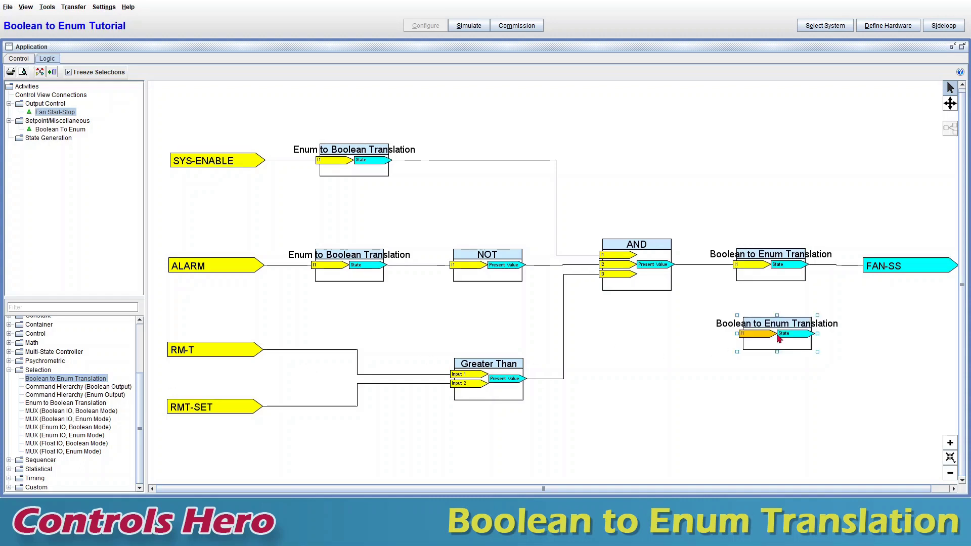
{"action": "left_click", "coordinate": [796, 355]}
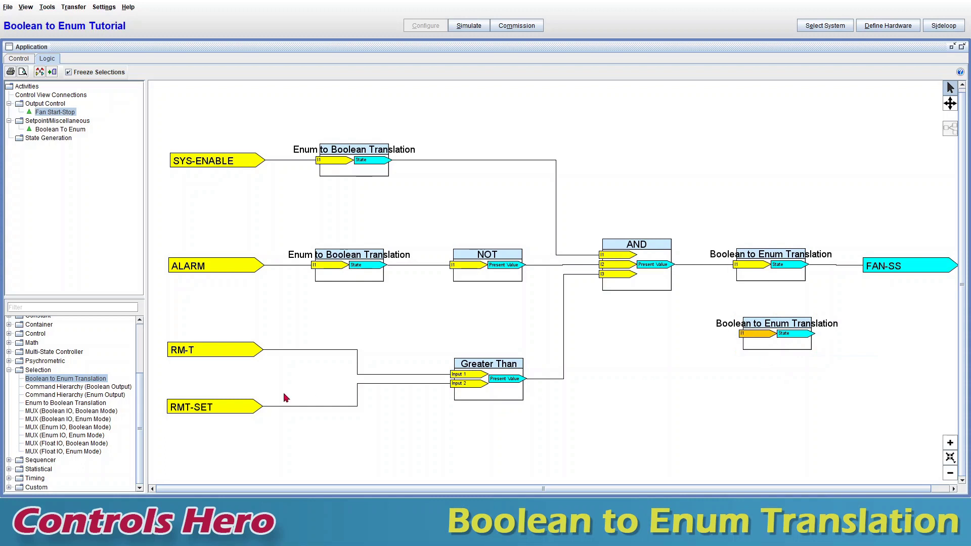
Filter the palette by "boolean enu" to place another Boolean to Enum Translation block below the unconnected one, and delete that block again
{"action": "left_click", "coordinate": [9, 371]}
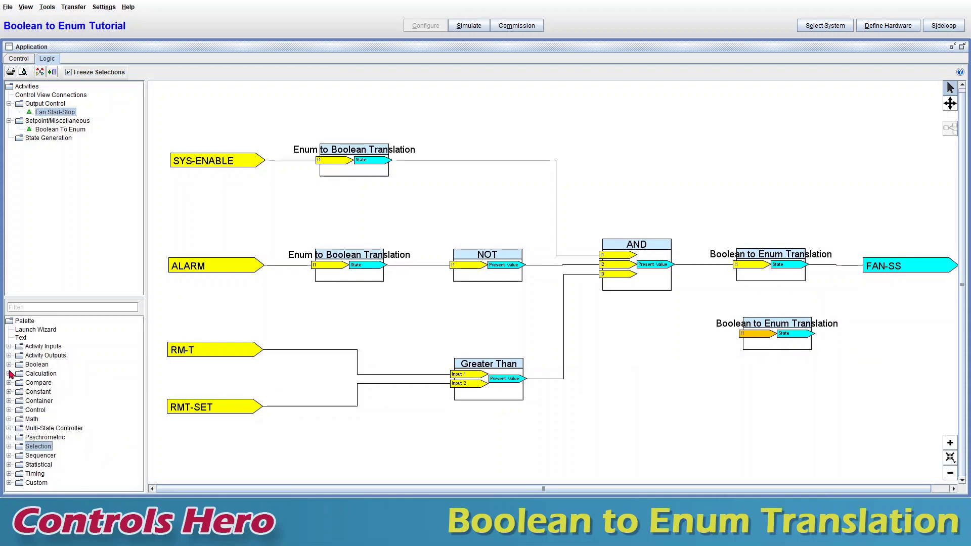
{"action": "left_click", "coordinate": [65, 308]}
{"action": "type", "text": "boolean"}
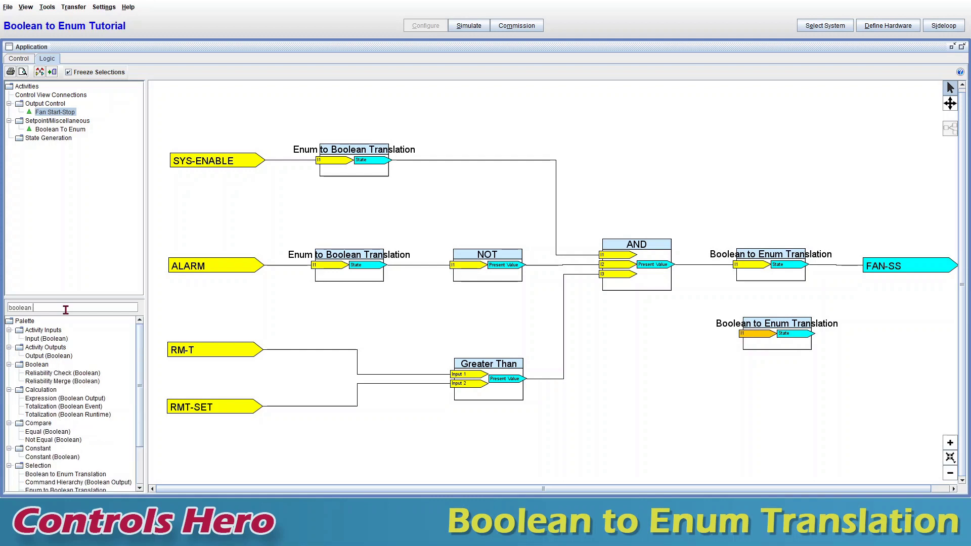
{"action": "type", "text": " enu"}
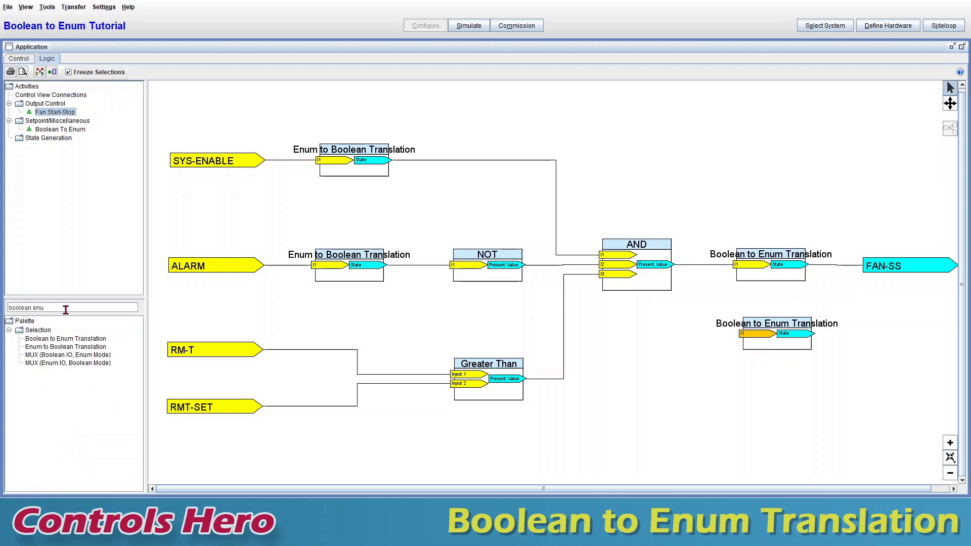
{"action": "left_click_drag", "start_coordinate": [78, 339], "coordinate": [779, 378]}
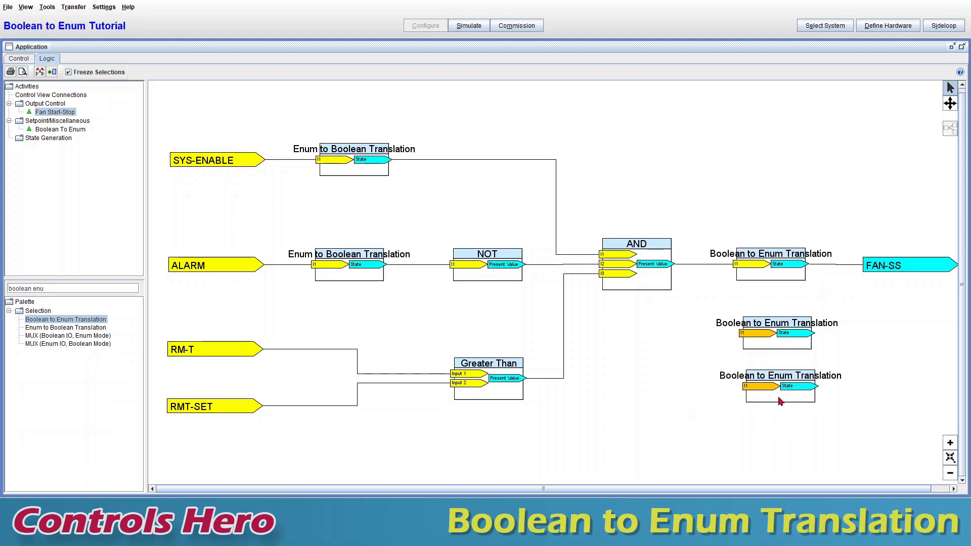
{"action": "key", "text": "Delete"}
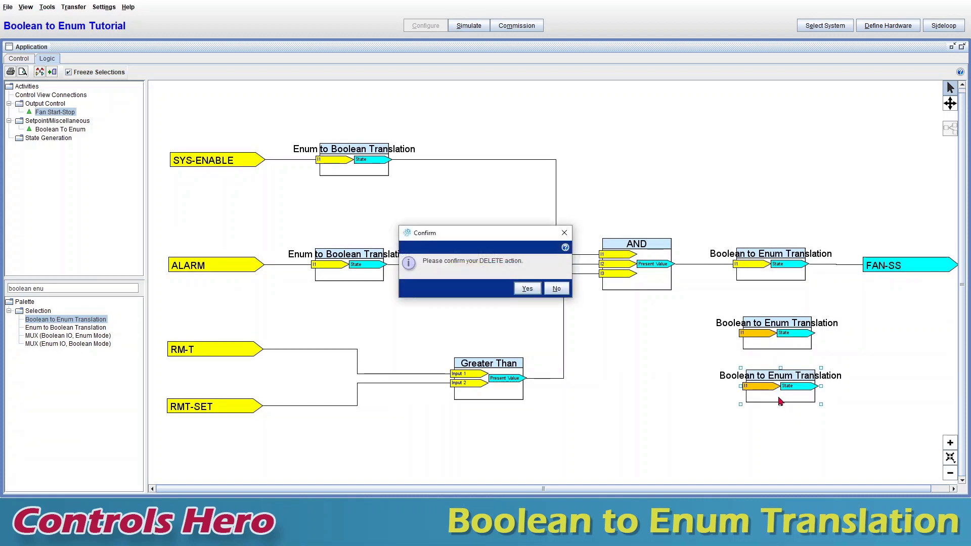
{"action": "key", "text": "Return"}
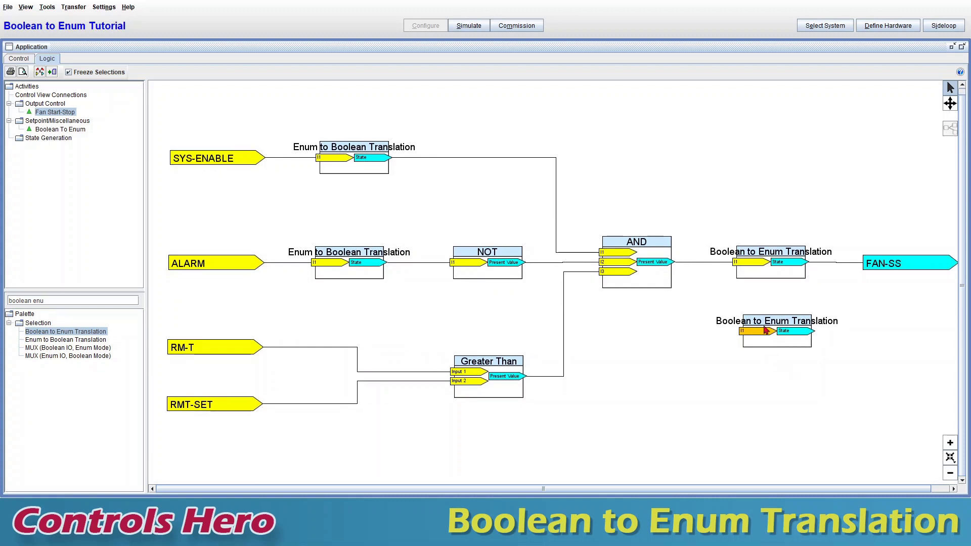
Delete the connected Boolean to Enum Translation block and move the unconnected one into its place between AND and FAN-SS
{"action": "right_click", "coordinate": [771, 265]}
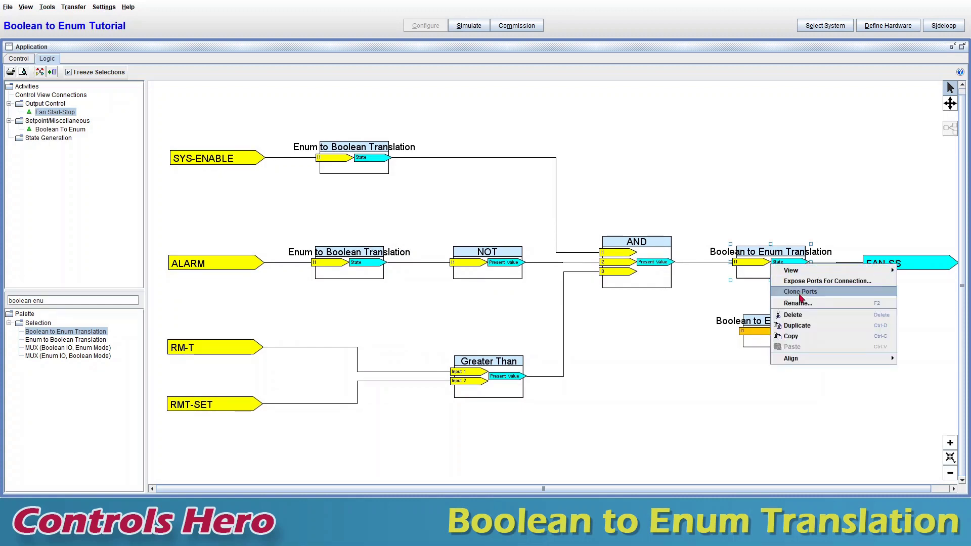
{"action": "left_click", "coordinate": [807, 315]}
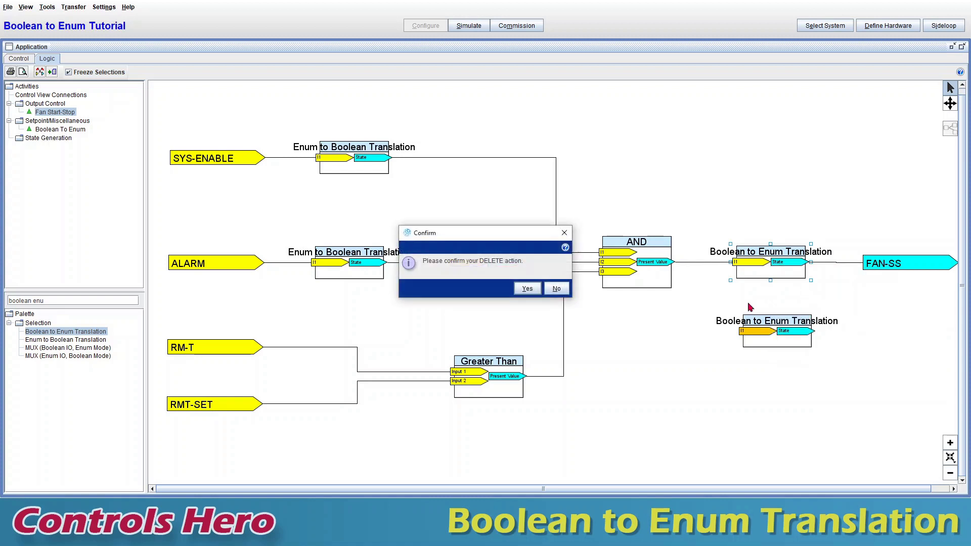
{"action": "left_click", "coordinate": [526, 287]}
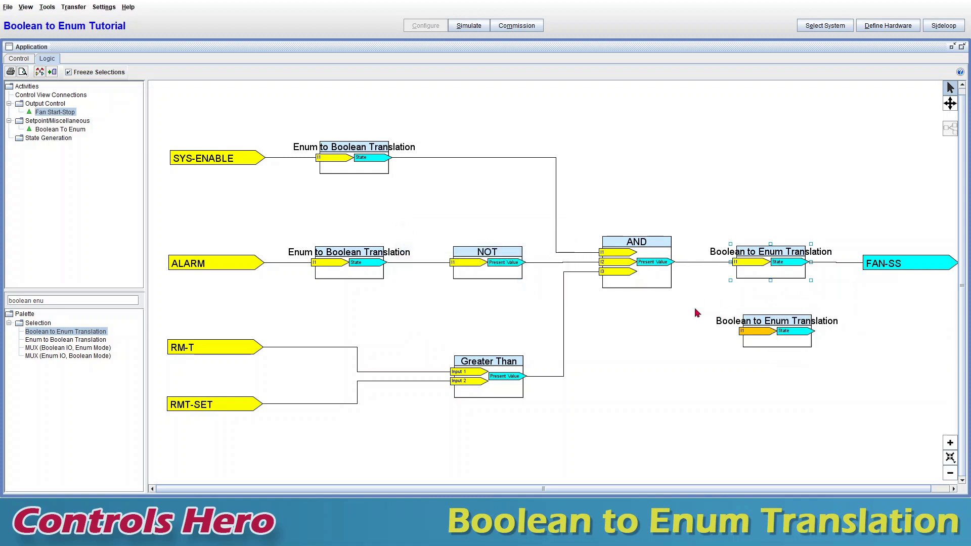
{"action": "left_click_drag", "start_coordinate": [774, 334], "coordinate": [768, 267]}
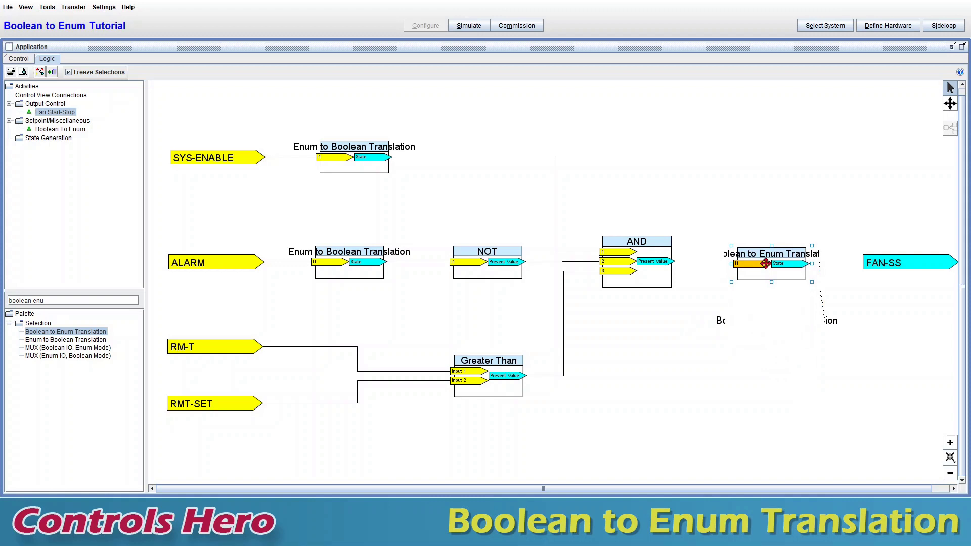
Connect the AND output to the translation block's I1 input and try to connect its State output to FAN-SS
{"action": "left_click_drag", "start_coordinate": [671, 262], "coordinate": [743, 267]}
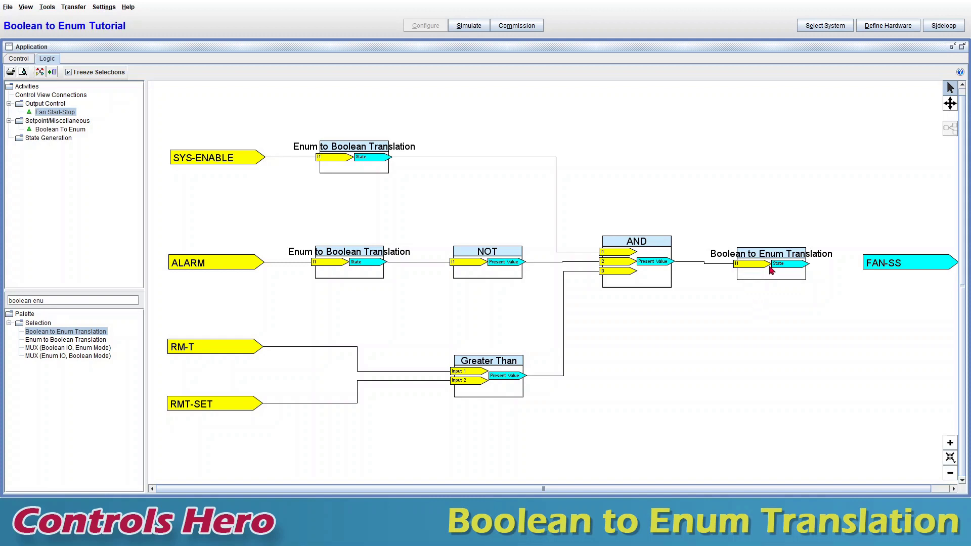
{"action": "left_click_drag", "start_coordinate": [805, 265], "coordinate": [877, 263]}
{"action": "left_click_drag", "start_coordinate": [870, 264], "coordinate": [803, 262]}
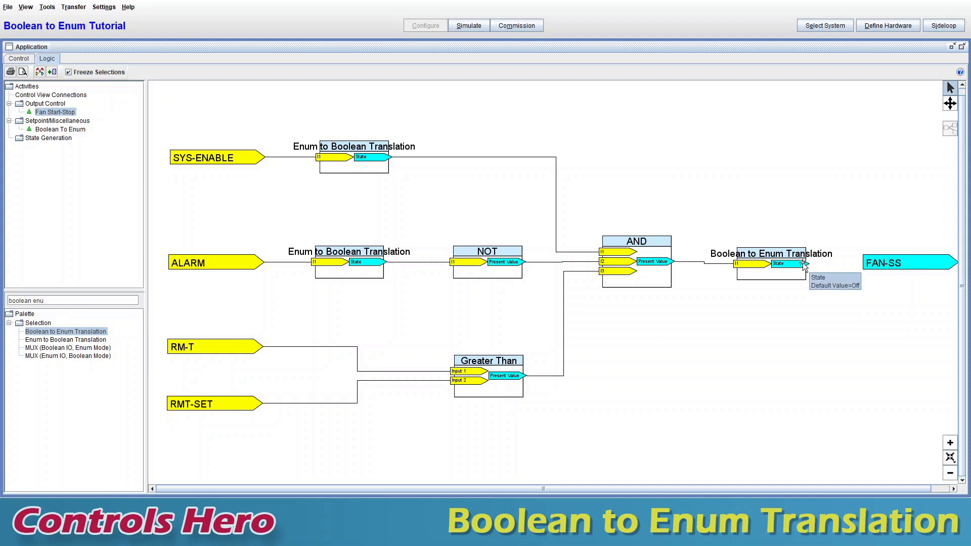
{"action": "left_click_drag", "start_coordinate": [803, 262], "coordinate": [836, 301]}
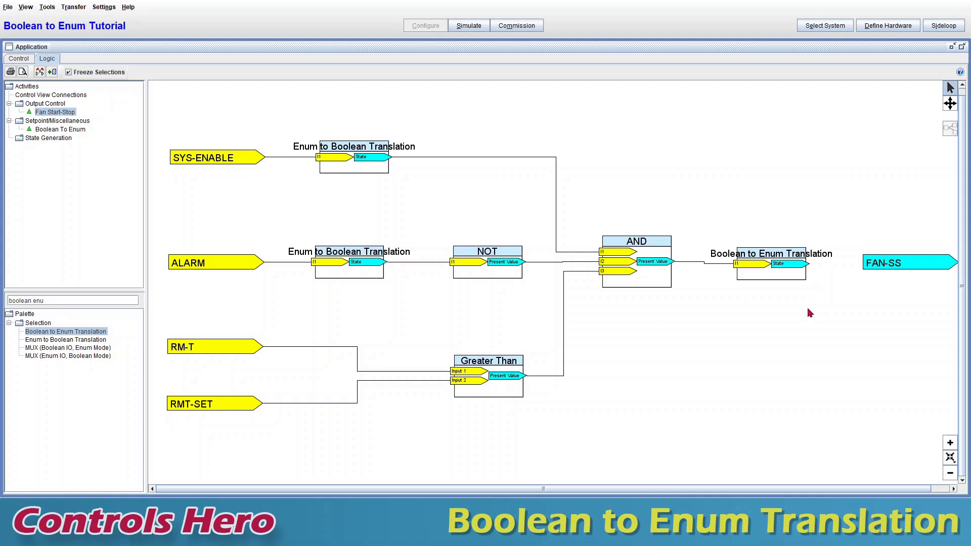
Compare the State output units in the Boolean to Enum Translation block's details with the states text of FAN-SS
{"action": "double_click", "coordinate": [767, 265]}
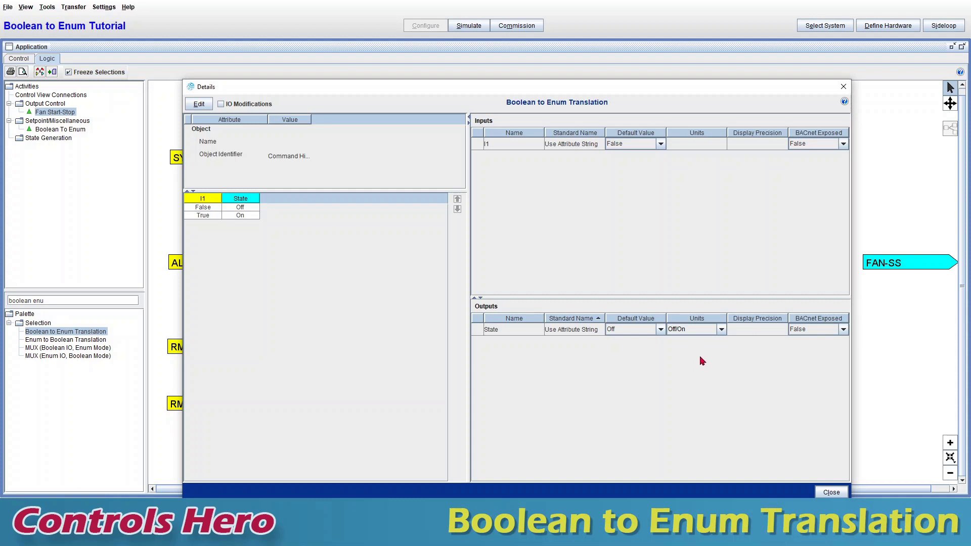
{"action": "left_click", "coordinate": [831, 493]}
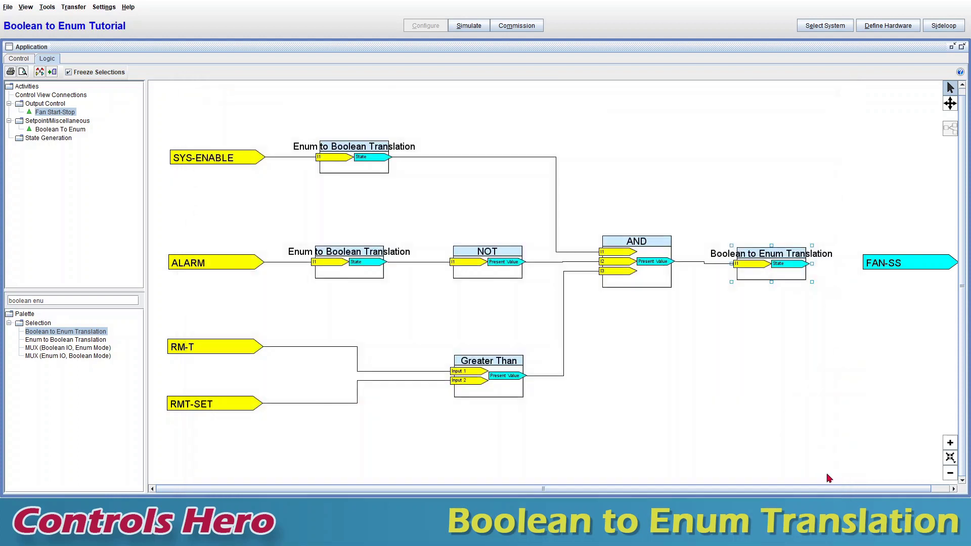
{"action": "left_click", "coordinate": [892, 268]}
{"action": "double_click", "coordinate": [892, 269]}
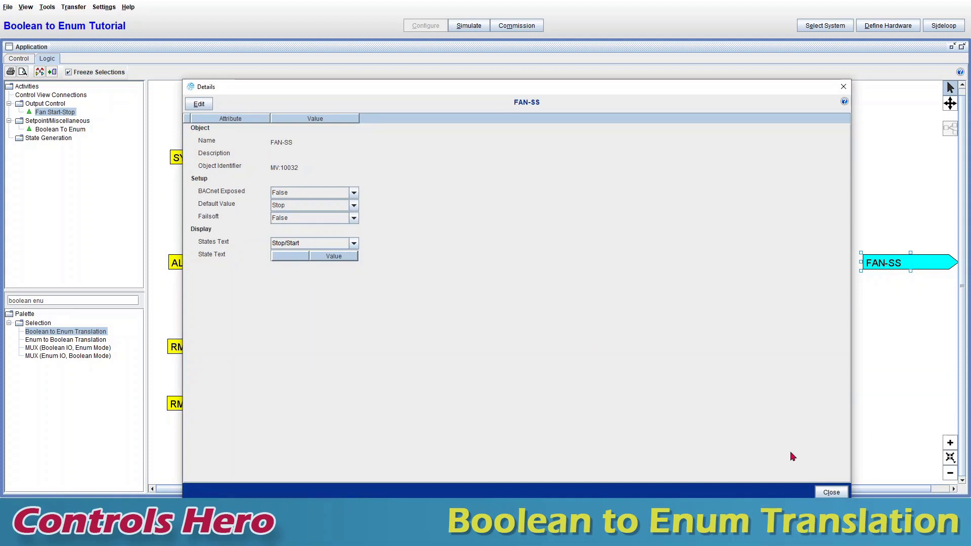
{"action": "left_click", "coordinate": [831, 492]}
{"action": "left_click", "coordinate": [790, 309]}
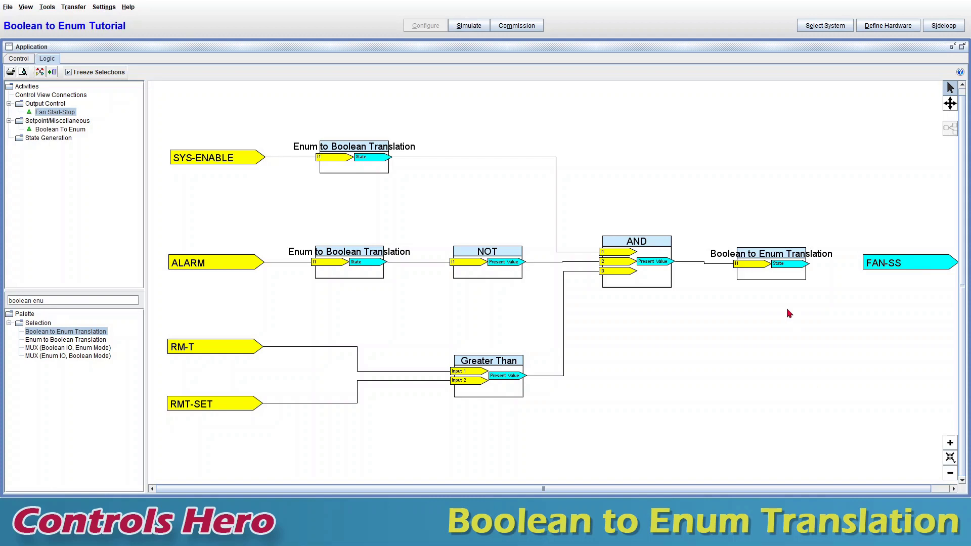
Edit the Boolean to Enum Translation block's details and try to set the State output's units to Start/Stop
{"action": "left_click", "coordinate": [776, 259]}
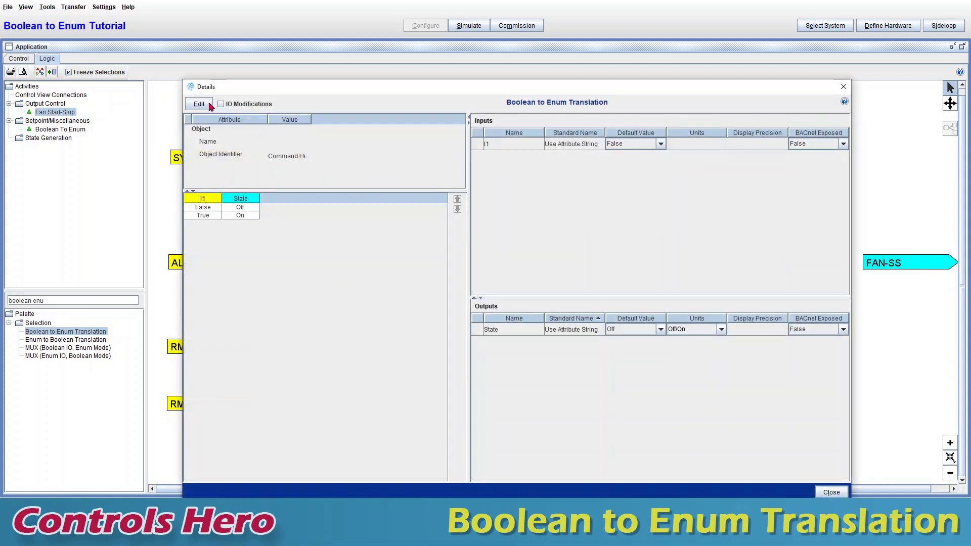
{"action": "left_click", "coordinate": [200, 104]}
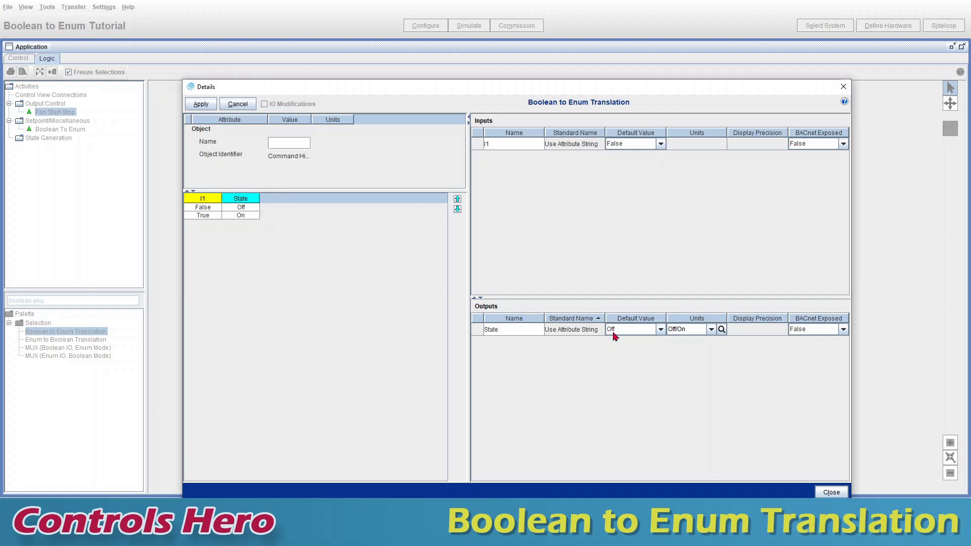
{"action": "left_click", "coordinate": [711, 332]}
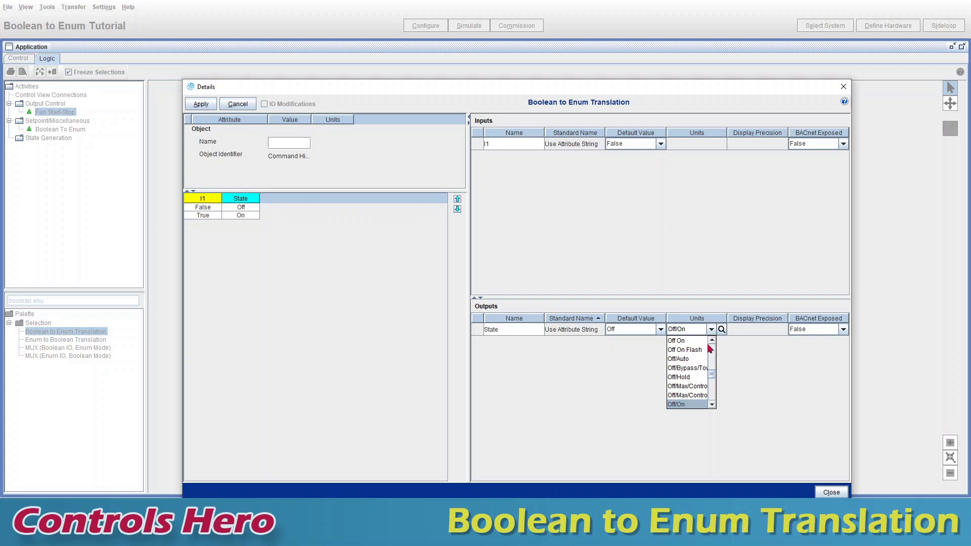
{"action": "left_click", "coordinate": [712, 405]}
{"action": "left_click", "coordinate": [712, 404]}
{"action": "left_click", "coordinate": [712, 405]}
{"action": "left_click", "coordinate": [713, 405]}
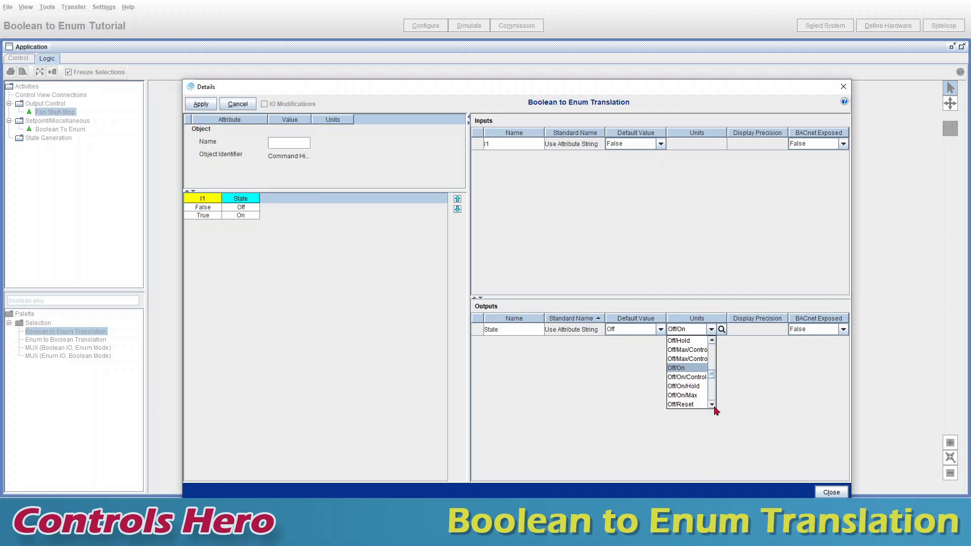
{"action": "key", "text": "s"}
{"action": "left_click", "coordinate": [713, 405]}
{"action": "left_click", "coordinate": [714, 406]}
{"action": "left_click", "coordinate": [713, 405]}
{"action": "left_click", "coordinate": [714, 405]}
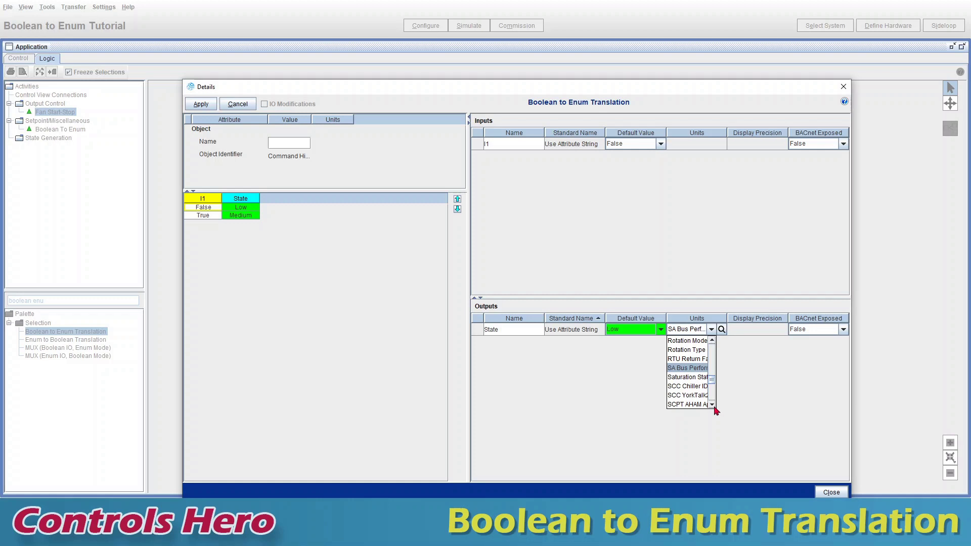
{"action": "key", "text": "s"}
{"action": "key", "text": "t"}
{"action": "left_click", "coordinate": [713, 405]}
{"action": "left_click", "coordinate": [713, 405]}
{"action": "left_click", "coordinate": [714, 405]}
{"action": "left_click", "coordinate": [714, 406]}
{"action": "left_click", "coordinate": [713, 405]}
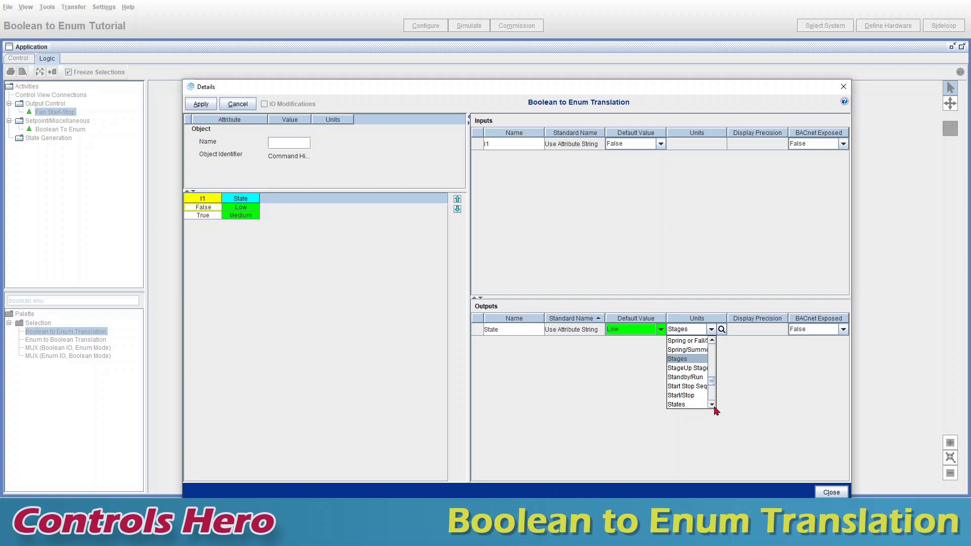
{"action": "left_click", "coordinate": [715, 407]}
{"action": "left_click", "coordinate": [715, 407]}
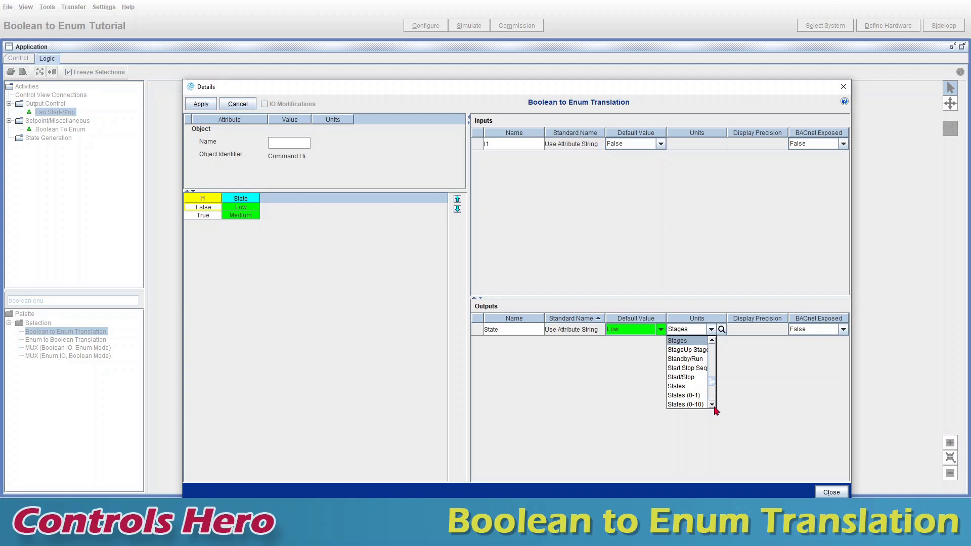
{"action": "left_click", "coordinate": [683, 377]}
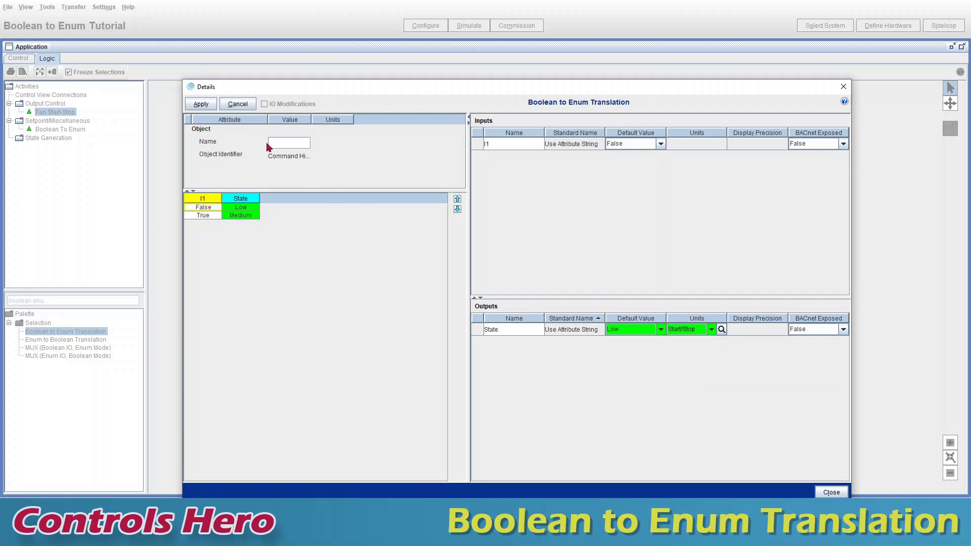
{"action": "left_click", "coordinate": [202, 105]}
Set the State output's units to Stages and back to Start/Stop, apply the change and close the block's details
{"action": "left_click", "coordinate": [710, 331]}
{"action": "left_click", "coordinate": [699, 344]}
{"action": "left_click", "coordinate": [711, 330]}
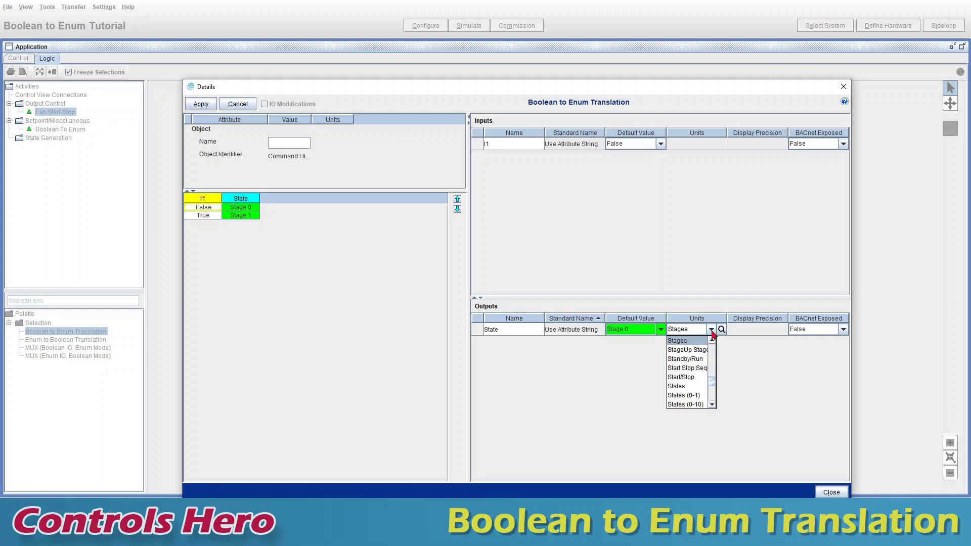
{"action": "left_click", "coordinate": [682, 377]}
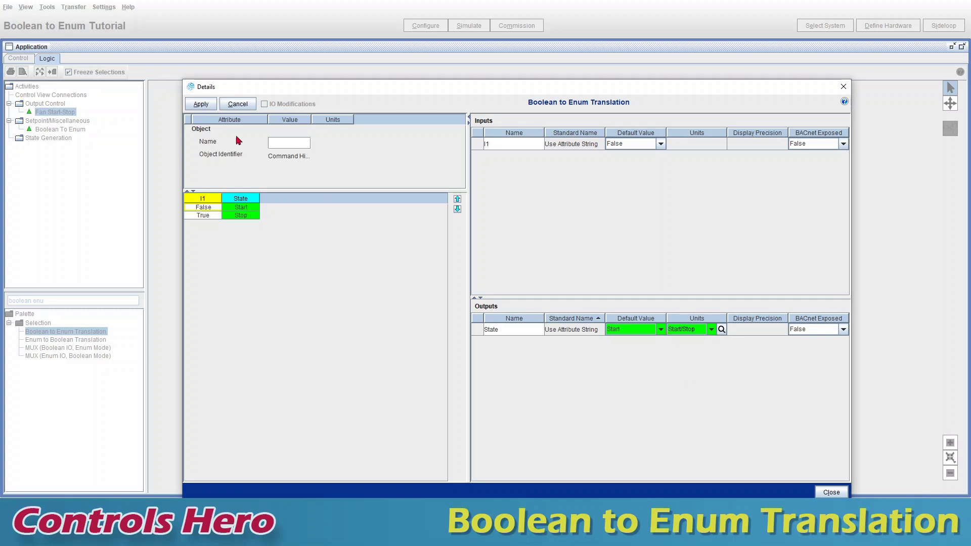
{"action": "left_click", "coordinate": [204, 107]}
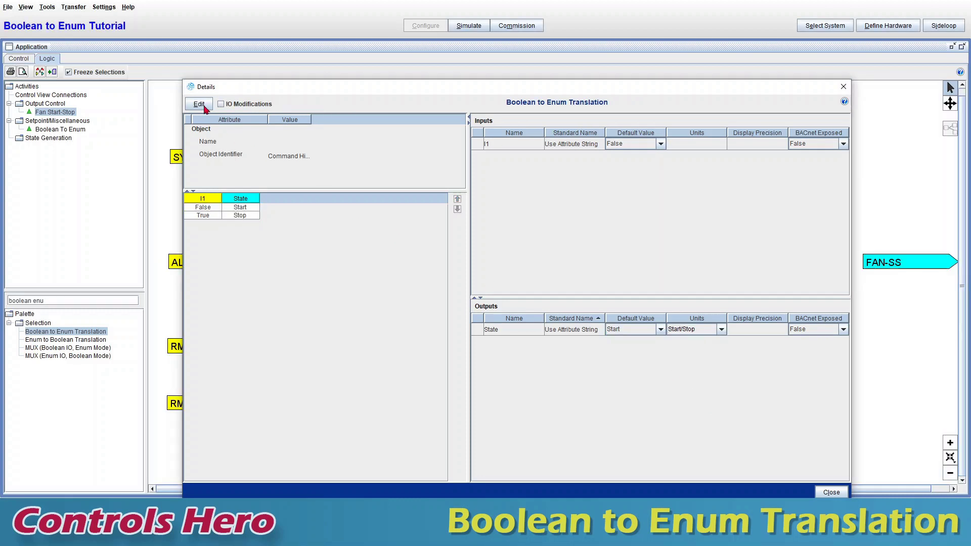
{"action": "left_click", "coordinate": [832, 493]}
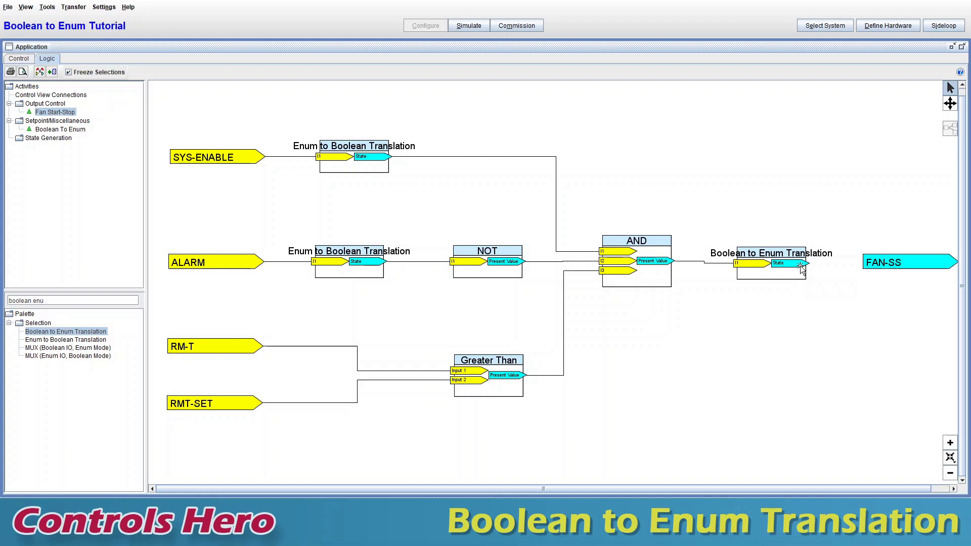
Try to connect the translation block's State output to FAN-SS, and check the states text in FAN-SS's details
{"action": "left_click_drag", "start_coordinate": [802, 266], "coordinate": [871, 264]}
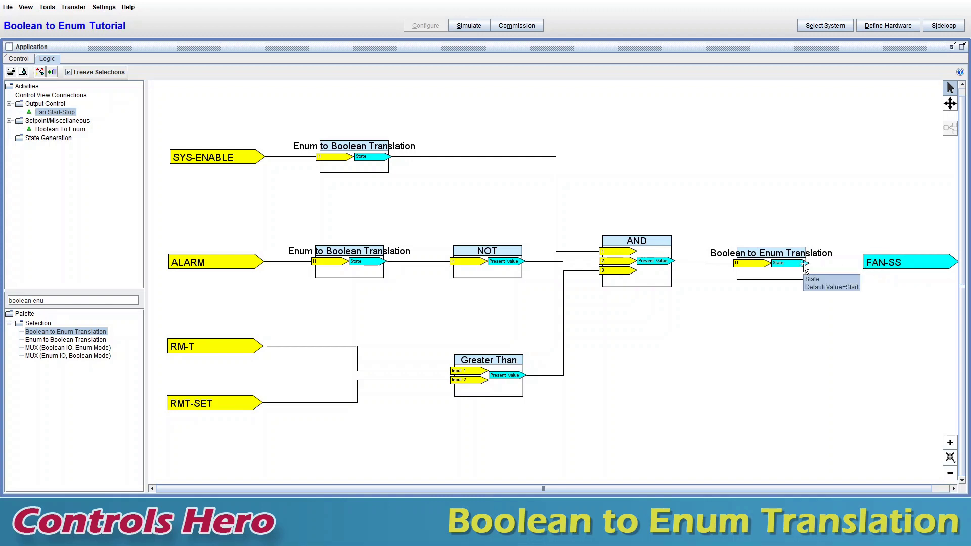
{"action": "left_click_drag", "start_coordinate": [805, 268], "coordinate": [836, 314]}
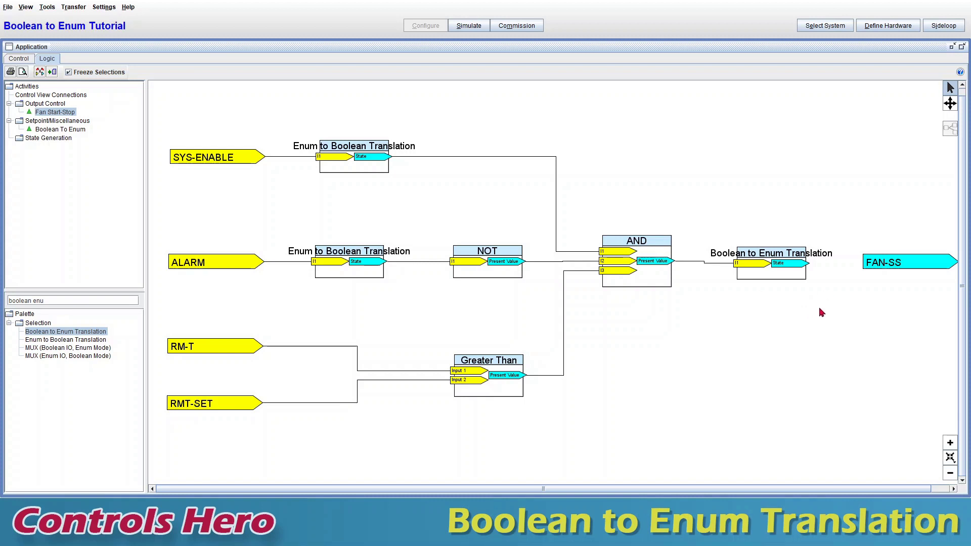
{"action": "double_click", "coordinate": [903, 267]}
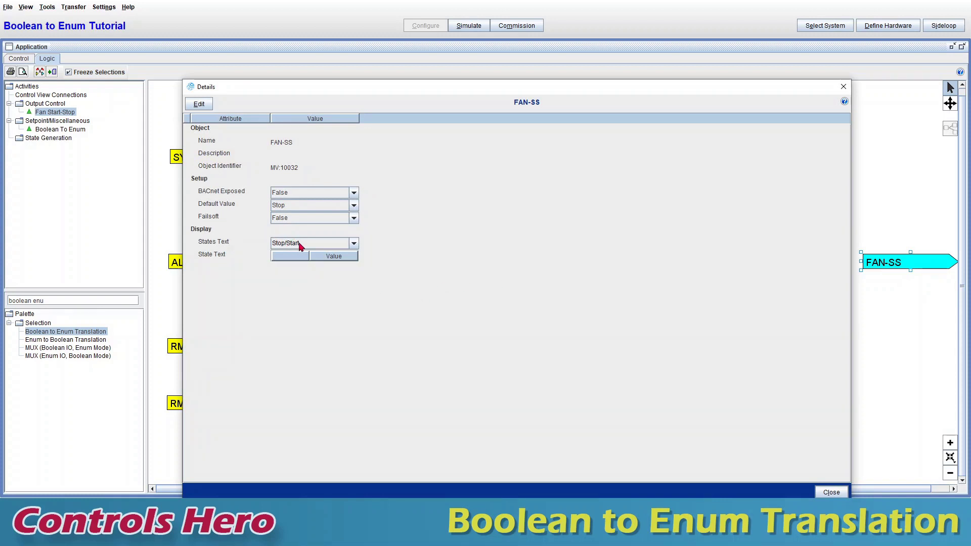
{"action": "left_click", "coordinate": [832, 493]}
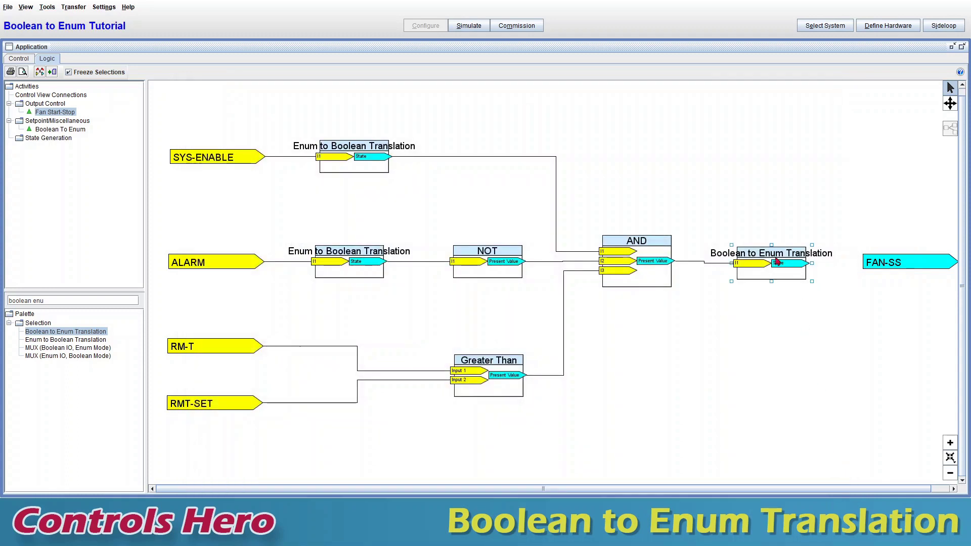
Set the translation block's State output units to Stop/Start, apply the change, and connect State to FAN-SS
{"action": "double_click", "coordinate": [778, 262]}
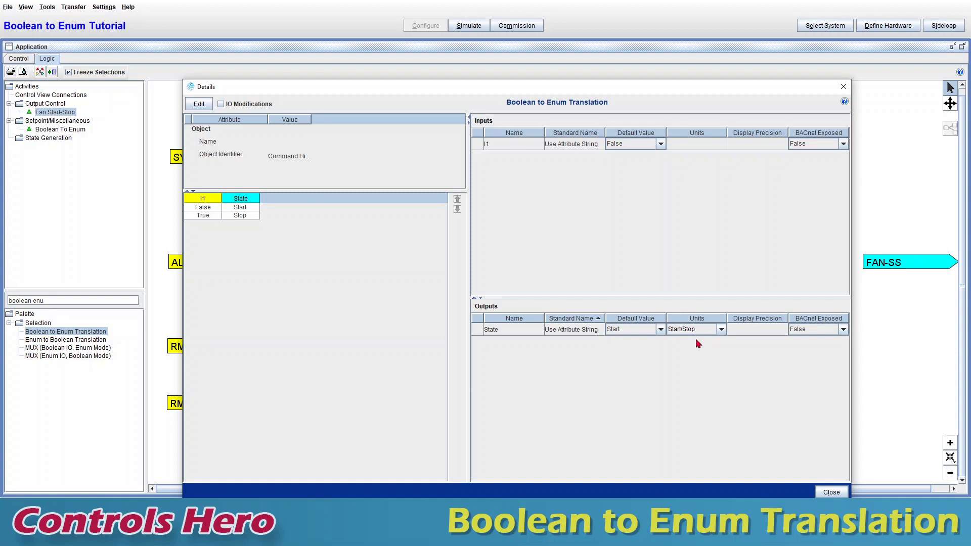
{"action": "left_click", "coordinate": [202, 105]}
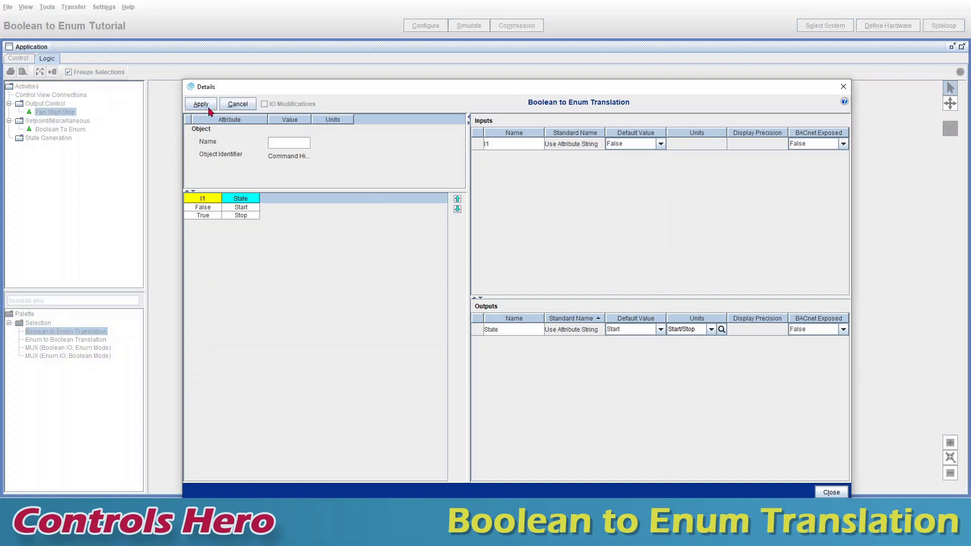
{"action": "left_click", "coordinate": [691, 331]}
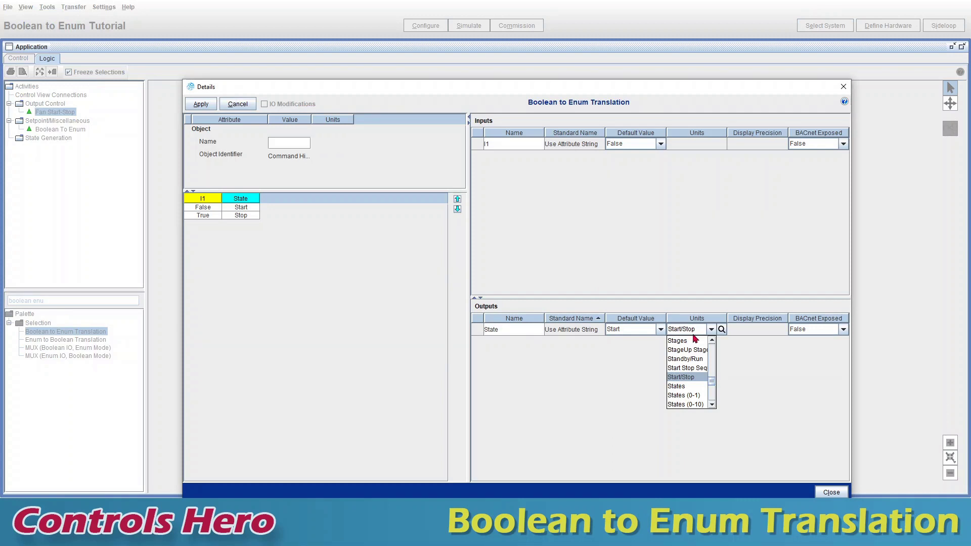
{"action": "left_click", "coordinate": [713, 405]}
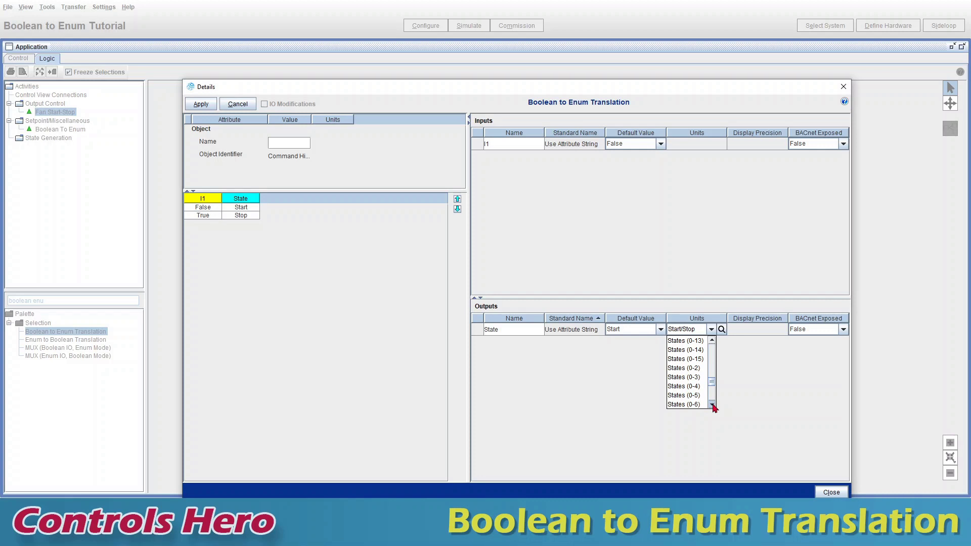
{"action": "left_click", "coordinate": [713, 405]}
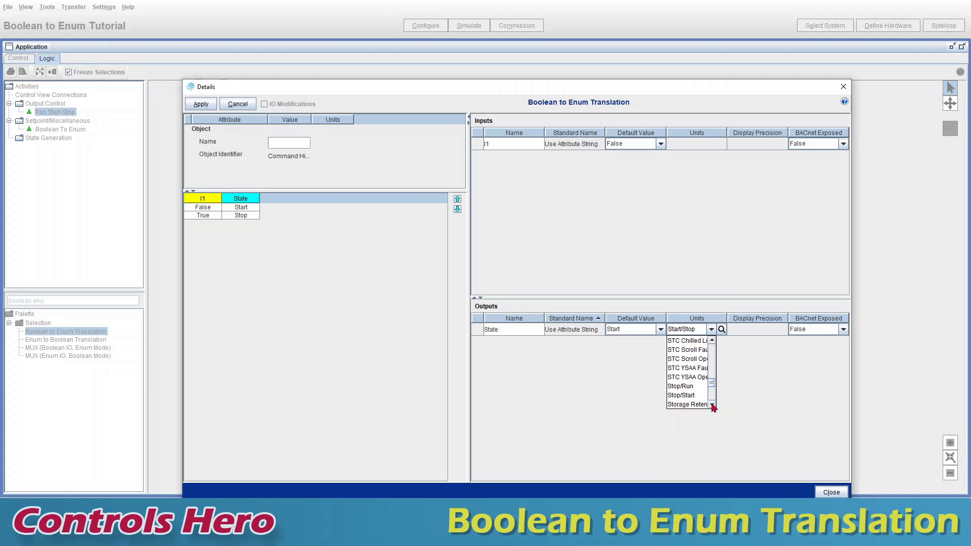
{"action": "left_click", "coordinate": [688, 395]}
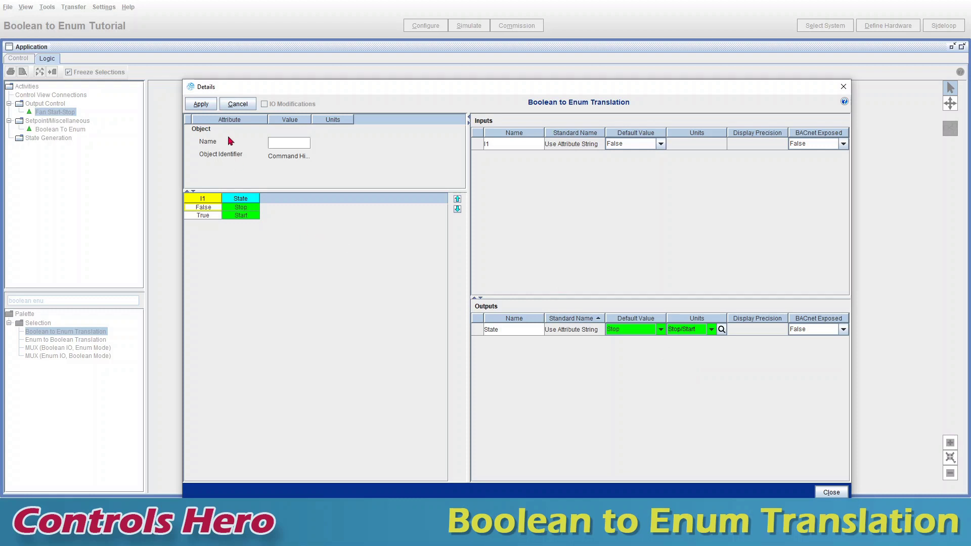
{"action": "left_click", "coordinate": [209, 108]}
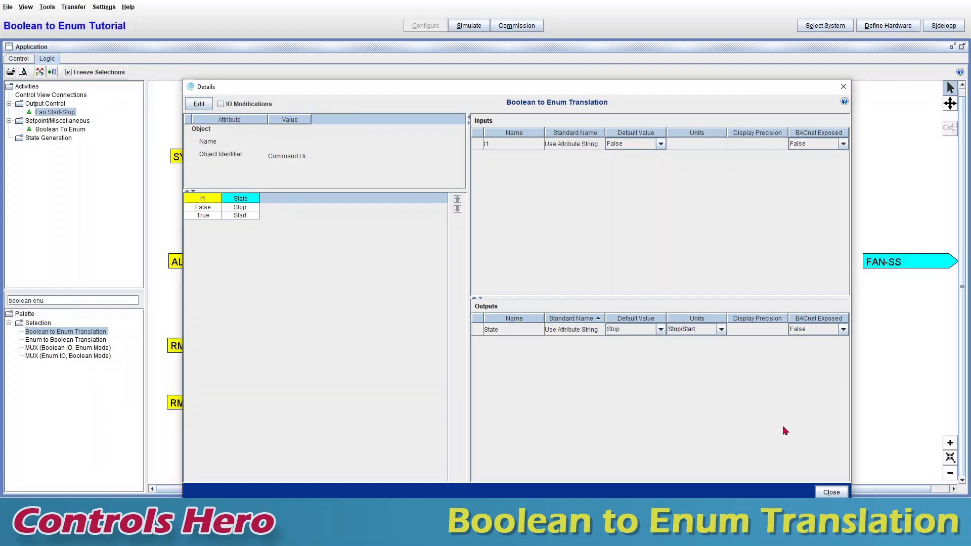
{"action": "left_click", "coordinate": [832, 492]}
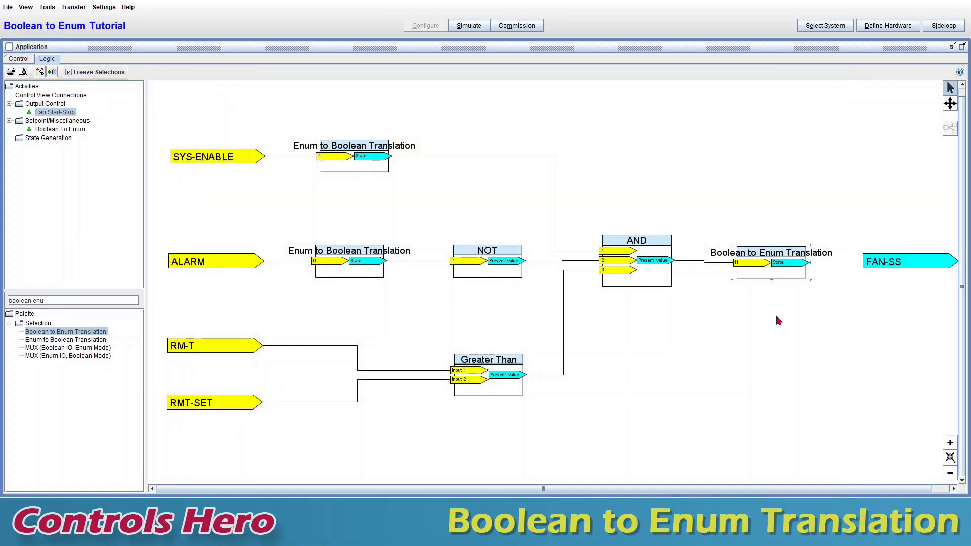
{"action": "left_click_drag", "start_coordinate": [799, 268], "coordinate": [874, 262]}
Edit the translation block's truth table so that False gives Start and True gives Stop
{"action": "mouse_move", "coordinate": [771, 270]}
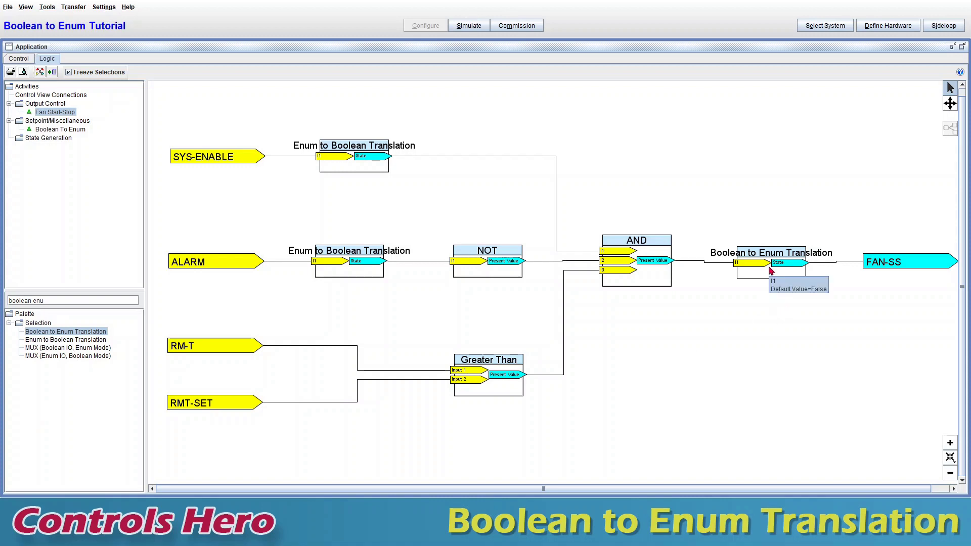
{"action": "double_click", "coordinate": [771, 271]}
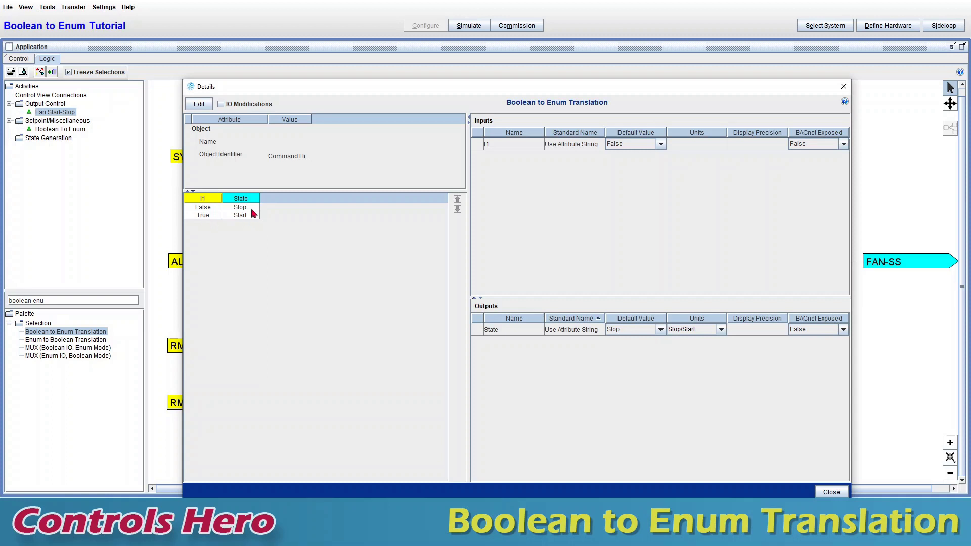
{"action": "left_click", "coordinate": [199, 103]}
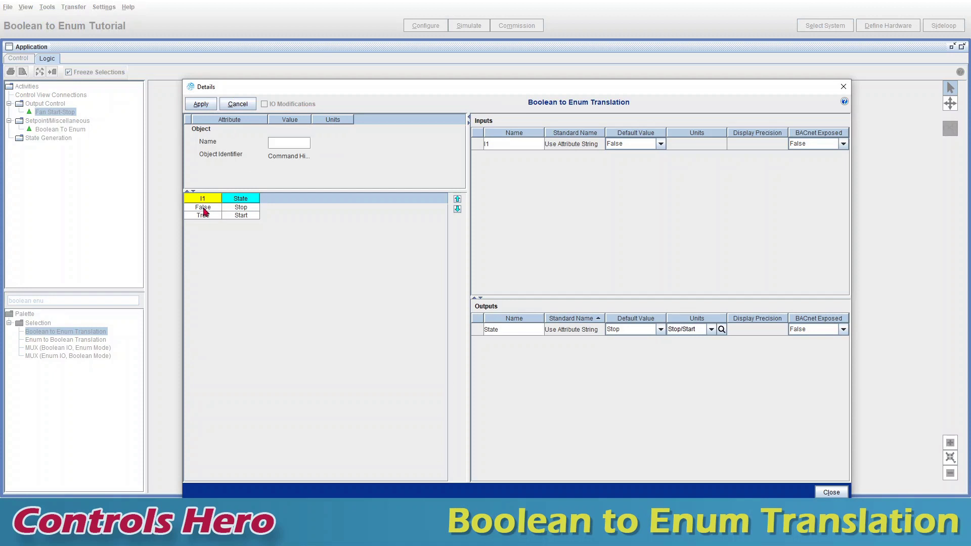
{"action": "left_click", "coordinate": [252, 210]}
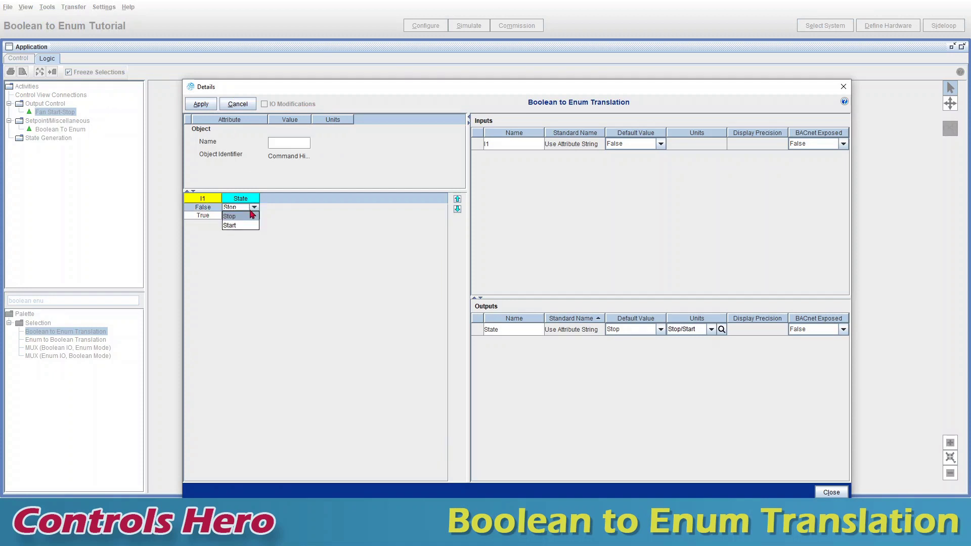
{"action": "left_click", "coordinate": [236, 225]}
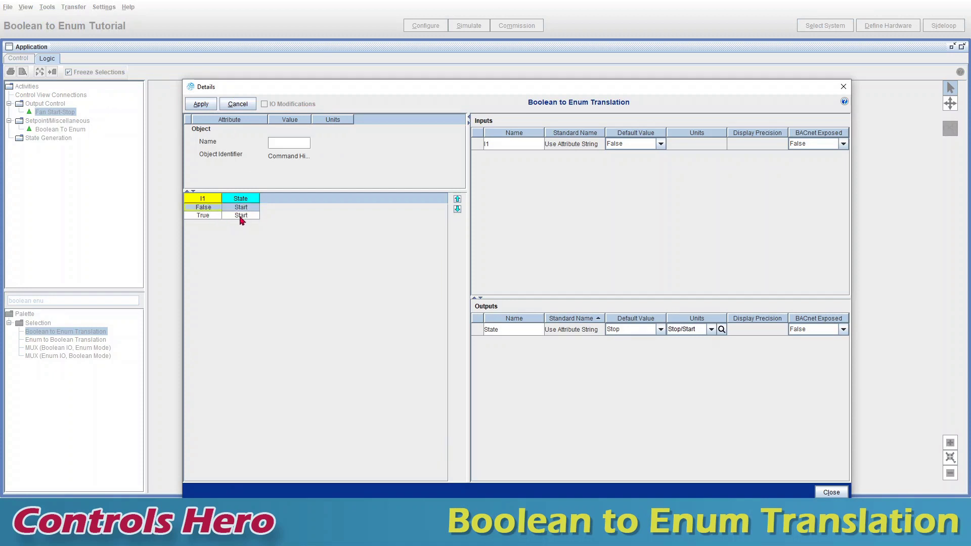
{"action": "left_click", "coordinate": [249, 217]}
{"action": "left_click", "coordinate": [245, 225]}
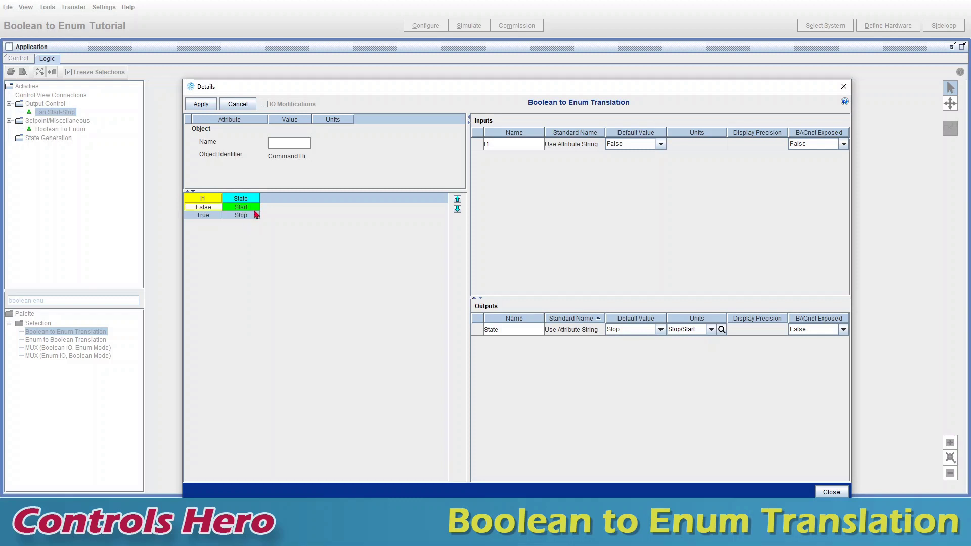
Restore the truth table's State values to Stop for False and Start for True
{"action": "left_click", "coordinate": [256, 211]}
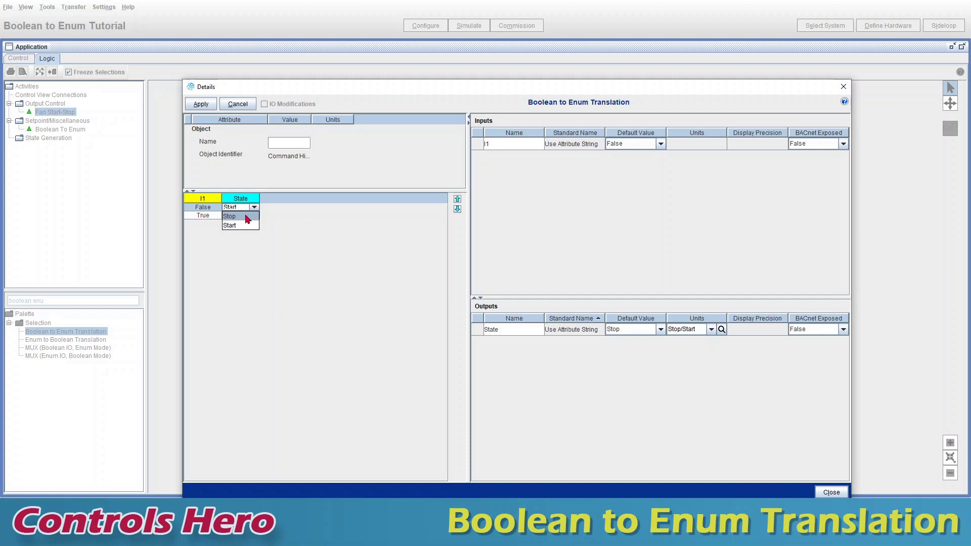
{"action": "left_click", "coordinate": [248, 219]}
{"action": "left_click", "coordinate": [248, 217]}
{"action": "left_click", "coordinate": [242, 231]}
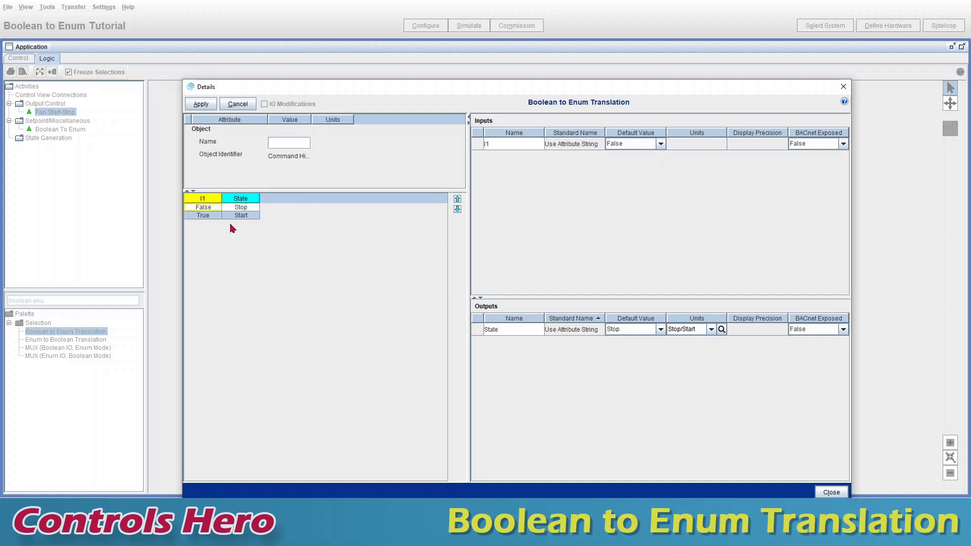
Set I1 to True in the truth table's Stop row and to False in its Start row
{"action": "left_click", "coordinate": [211, 211]}
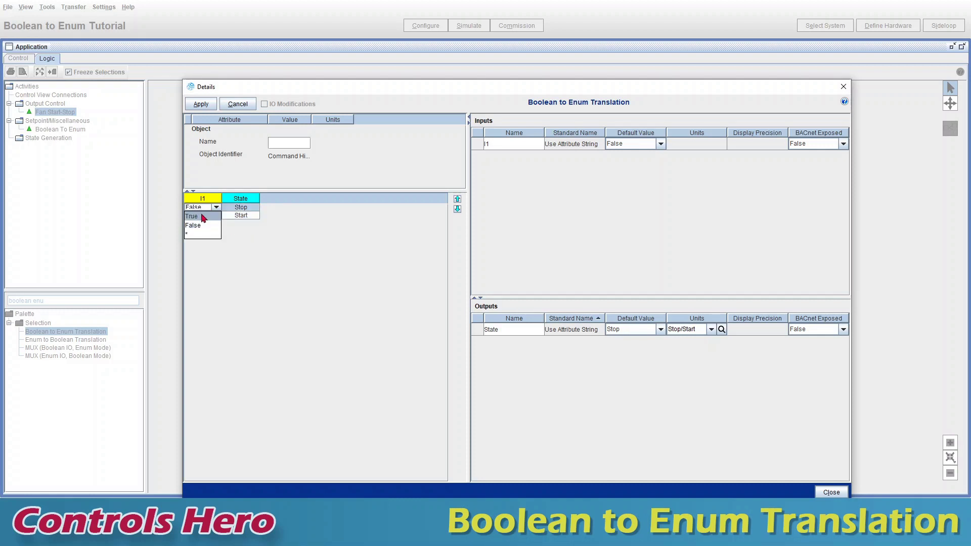
{"action": "left_click", "coordinate": [201, 218]}
{"action": "left_click", "coordinate": [211, 218]}
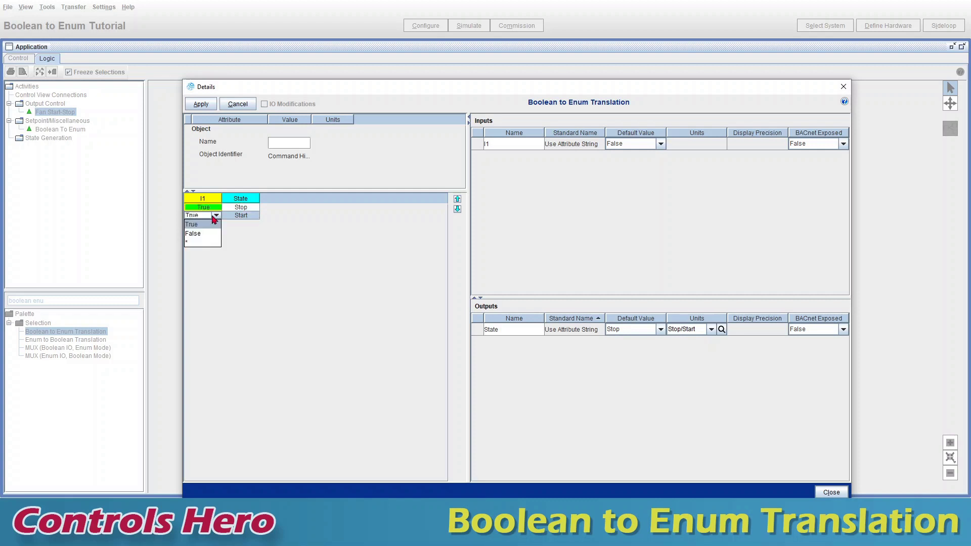
{"action": "left_click", "coordinate": [204, 235]}
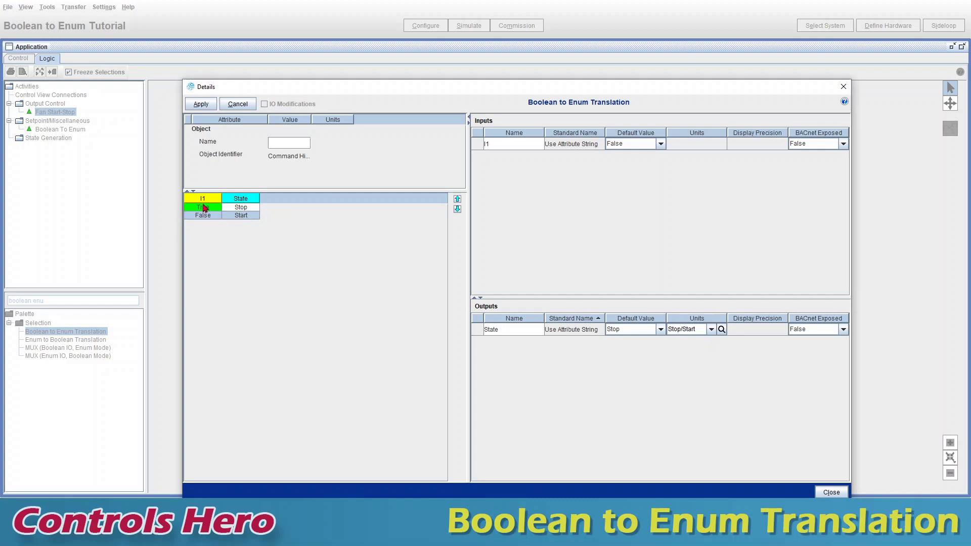
Discard the unsaved truth table edits and close the translation block's details
{"action": "left_click", "coordinate": [238, 104]}
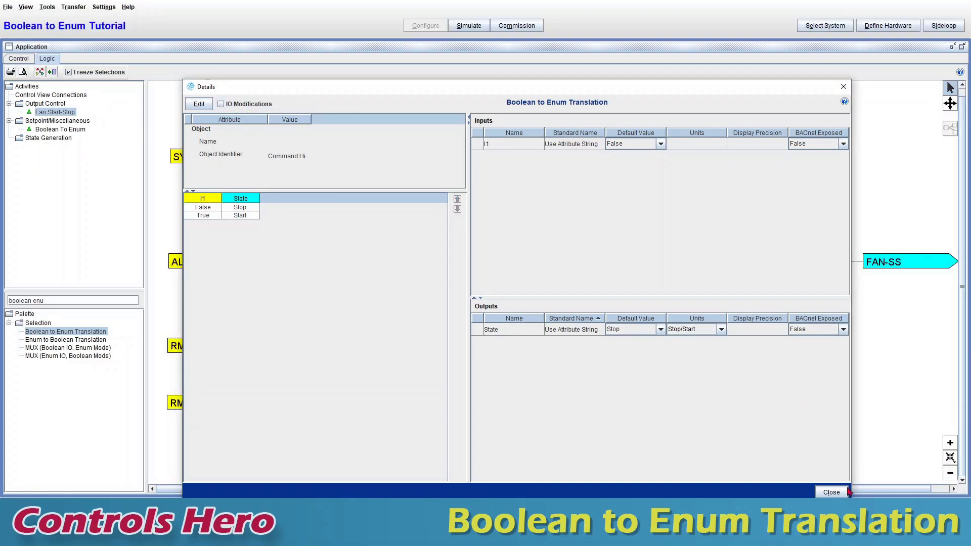
{"action": "left_click", "coordinate": [833, 493]}
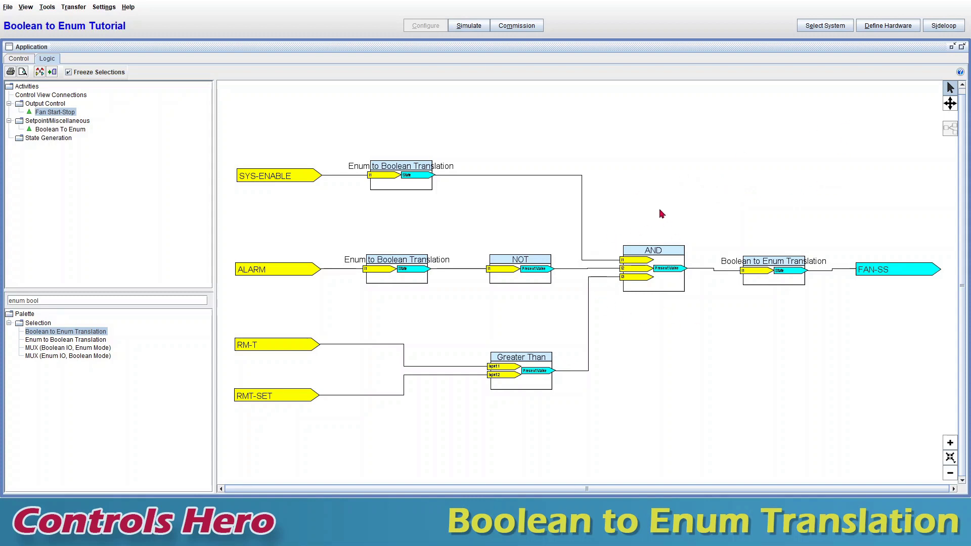
Filter the palette for output and place an Output (Enum) block above FAN-SS
{"action": "triple_click", "coordinate": [90, 302]}
{"action": "type", "text": "output"}
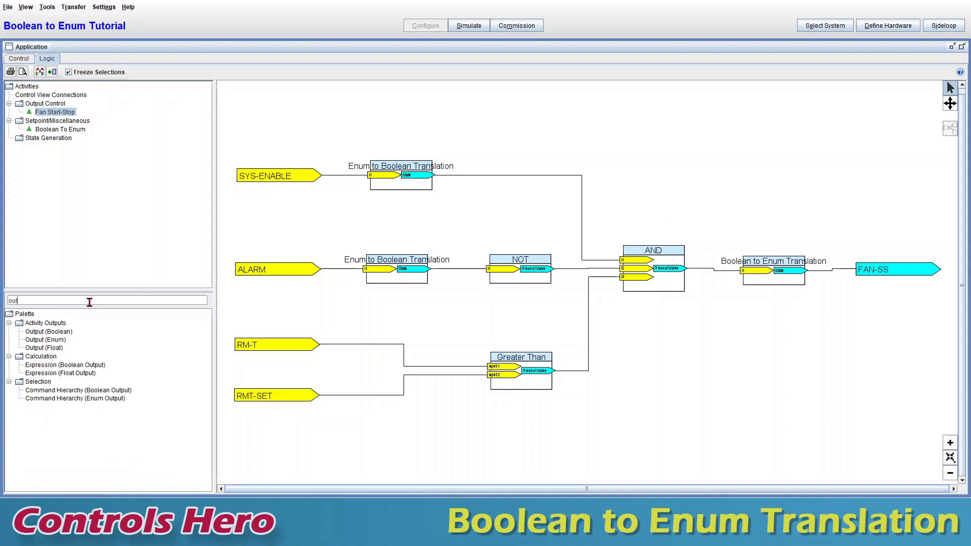
{"action": "left_click", "coordinate": [62, 342]}
{"action": "left_click", "coordinate": [892, 157]}
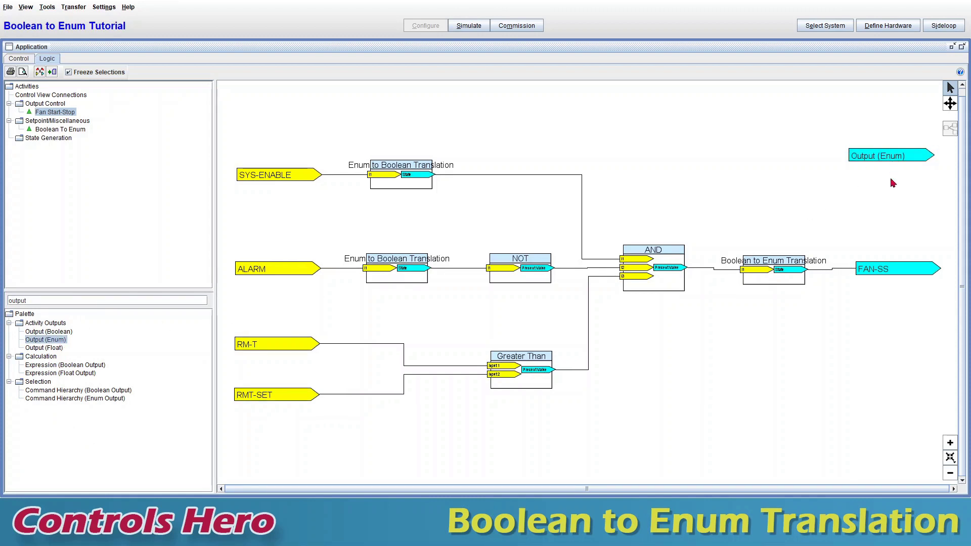
Name the new Output (Enum) block OCC-S, set its States Text to Occ Effective, and apply the changes
{"action": "double_click", "coordinate": [891, 156]}
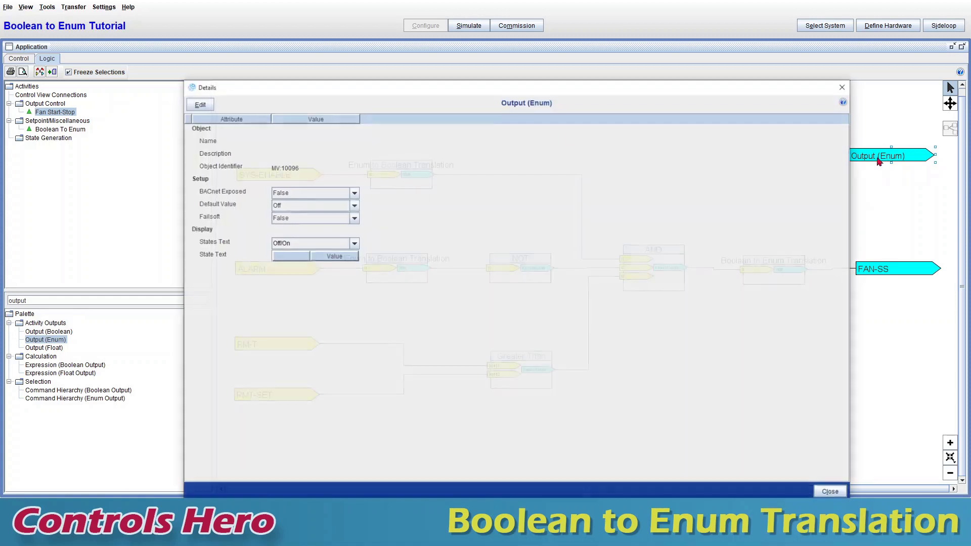
{"action": "left_click", "coordinate": [200, 104]}
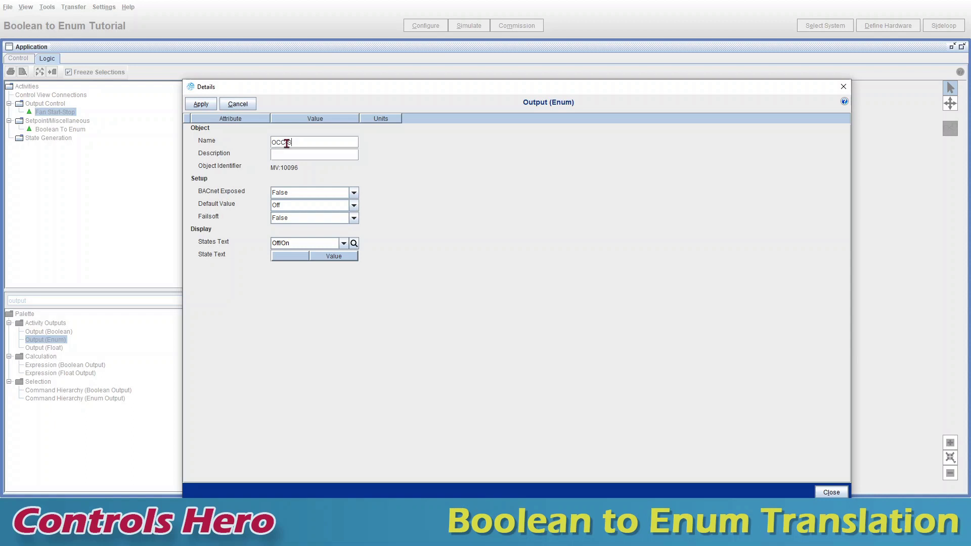
{"action": "left_click", "coordinate": [290, 246]}
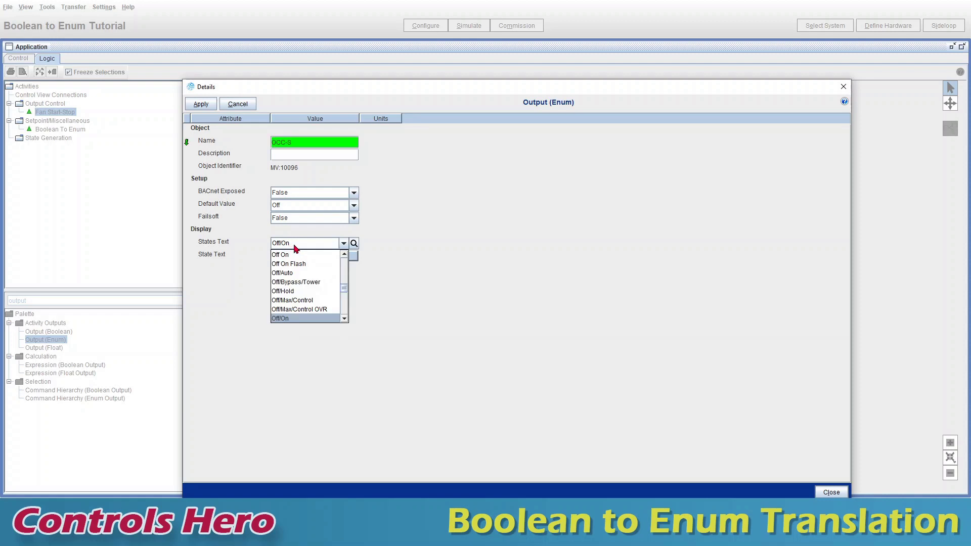
{"action": "type", "text": "occ"}
{"action": "key", "text": "Down"}
{"action": "key", "text": "Down"}
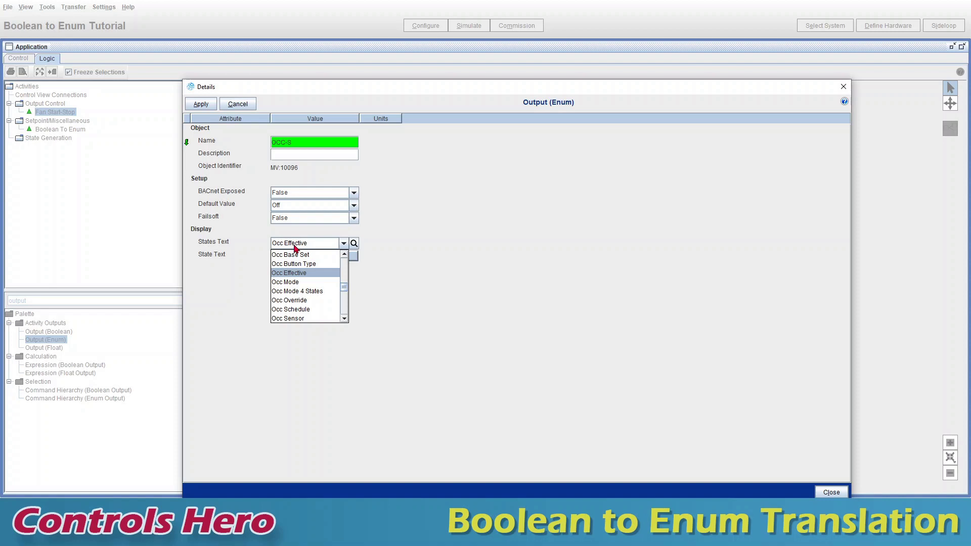
{"action": "key", "text": "Return"}
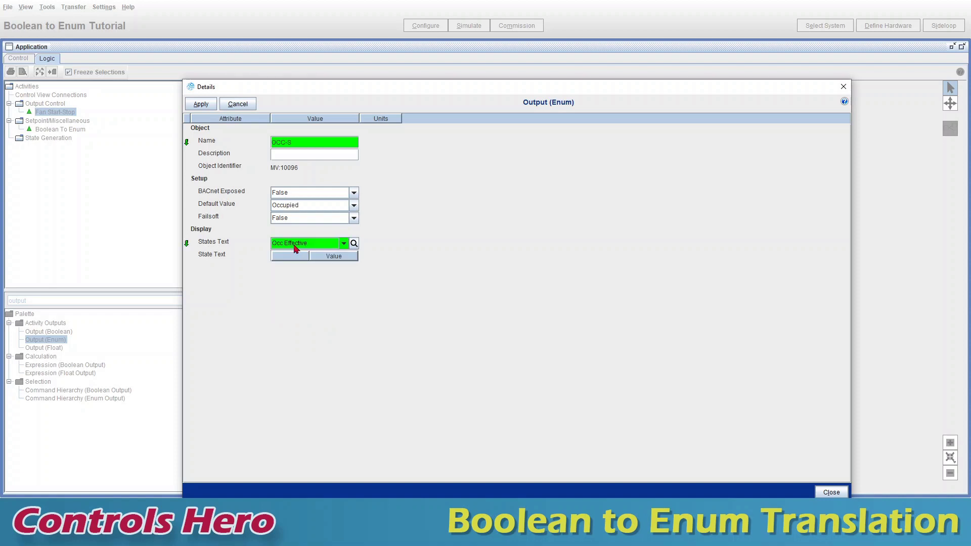
{"action": "left_click", "coordinate": [205, 106]}
{"action": "left_click", "coordinate": [832, 492]}
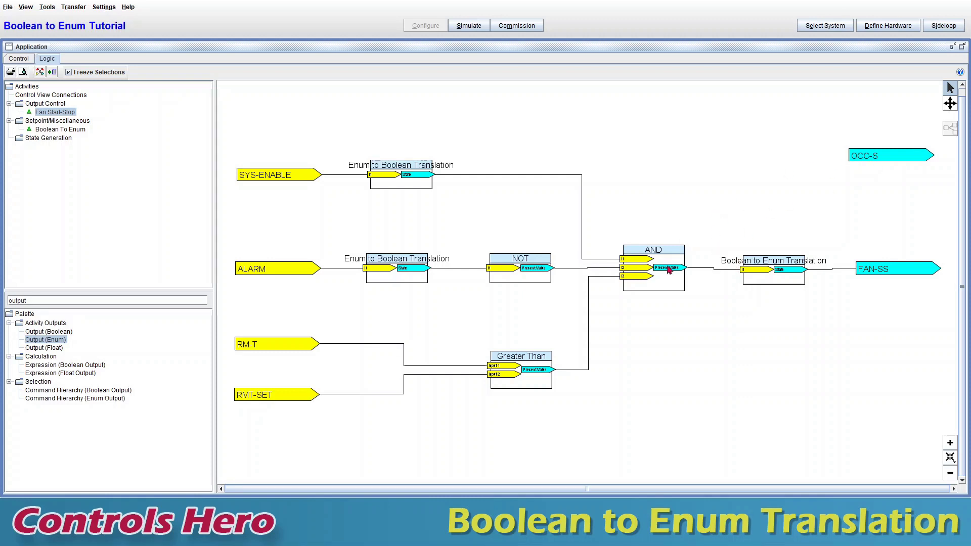
Try to connect the AND block's output directly to OCC-S
{"action": "left_click_drag", "start_coordinate": [680, 272], "coordinate": [857, 160]}
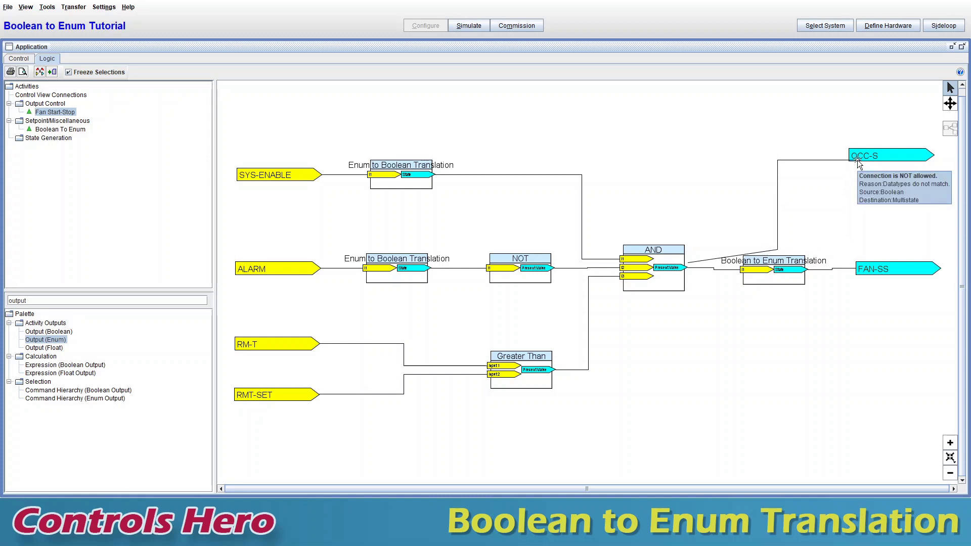
{"action": "left_click_drag", "start_coordinate": [858, 162], "coordinate": [858, 162]}
{"action": "left_click_drag", "start_coordinate": [856, 173], "coordinate": [852, 156]}
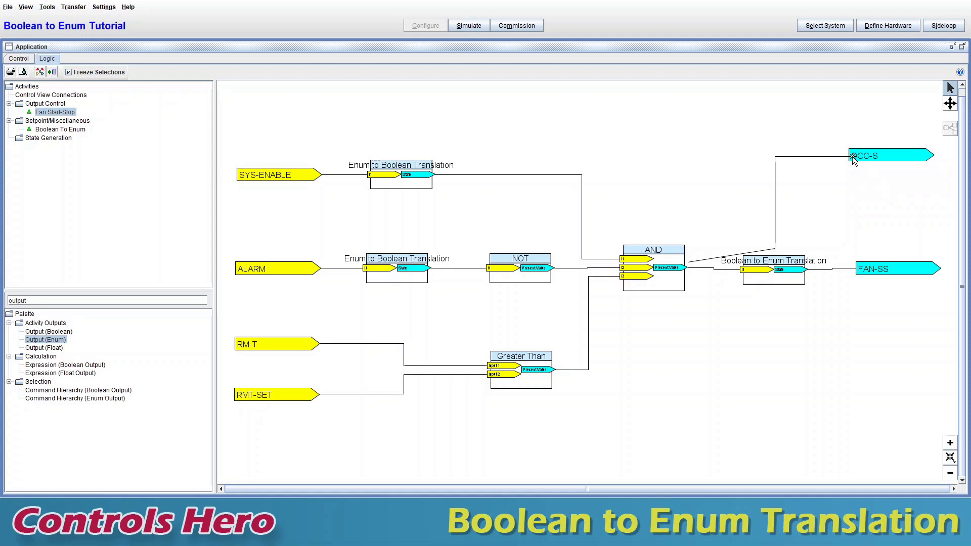
{"action": "left_click_drag", "start_coordinate": [851, 157], "coordinate": [852, 156]}
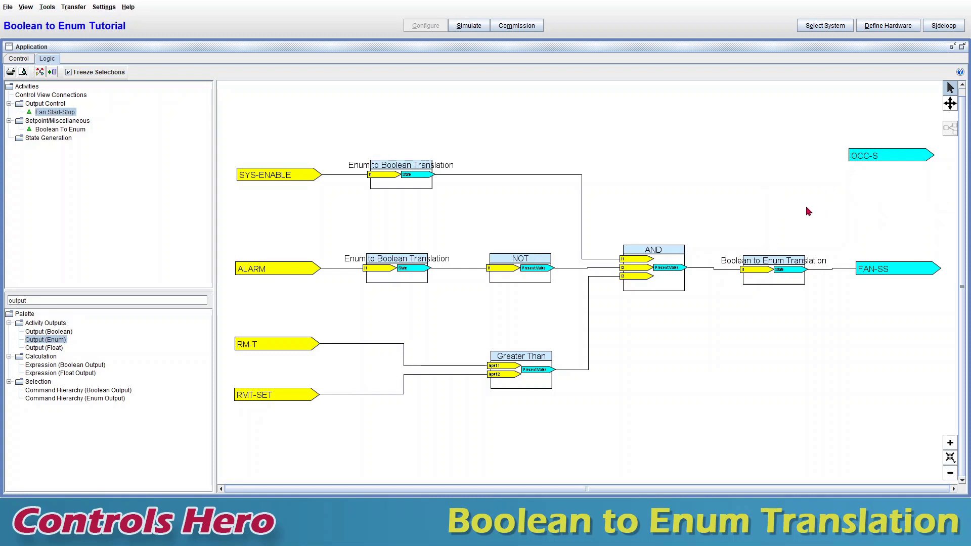
Place a second Output (Enum) block below OCC-S, connect AND's output to it, and move the inserted translation block in line with it
{"action": "left_click_drag", "start_coordinate": [58, 345], "coordinate": [788, 188]}
{"action": "left_click_drag", "start_coordinate": [875, 205], "coordinate": [874, 208]}
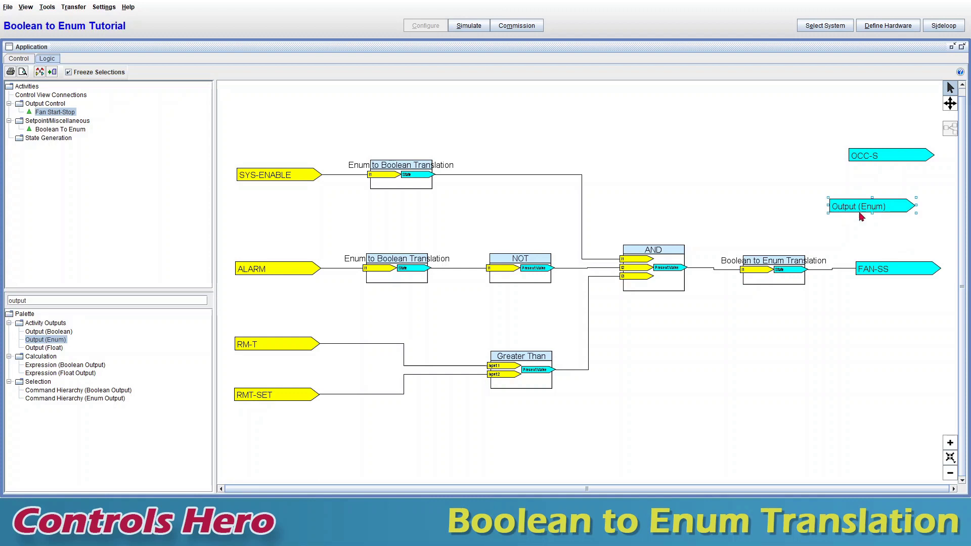
{"action": "left_click", "coordinate": [765, 210]}
{"action": "left_click_drag", "start_coordinate": [681, 272], "coordinate": [835, 204]}
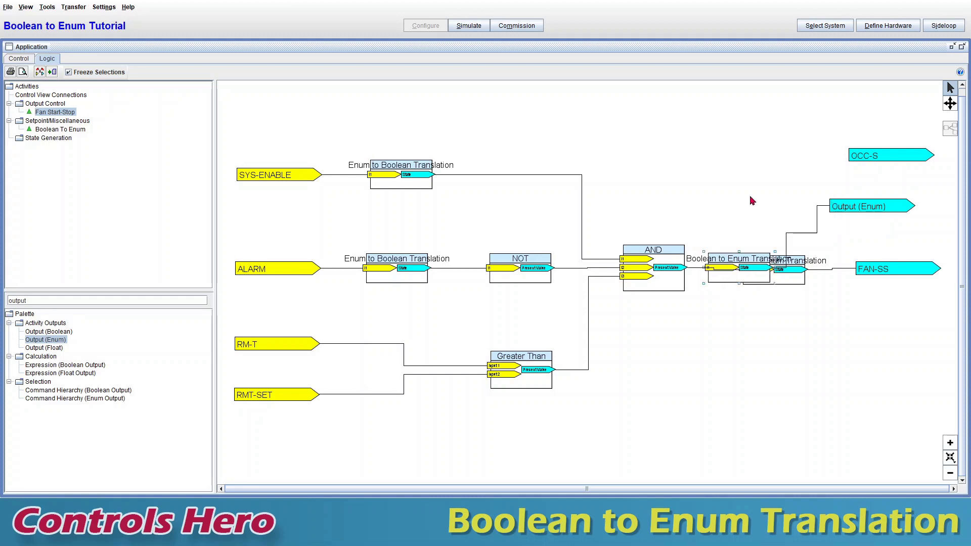
{"action": "left_click_drag", "start_coordinate": [727, 256], "coordinate": [734, 194]}
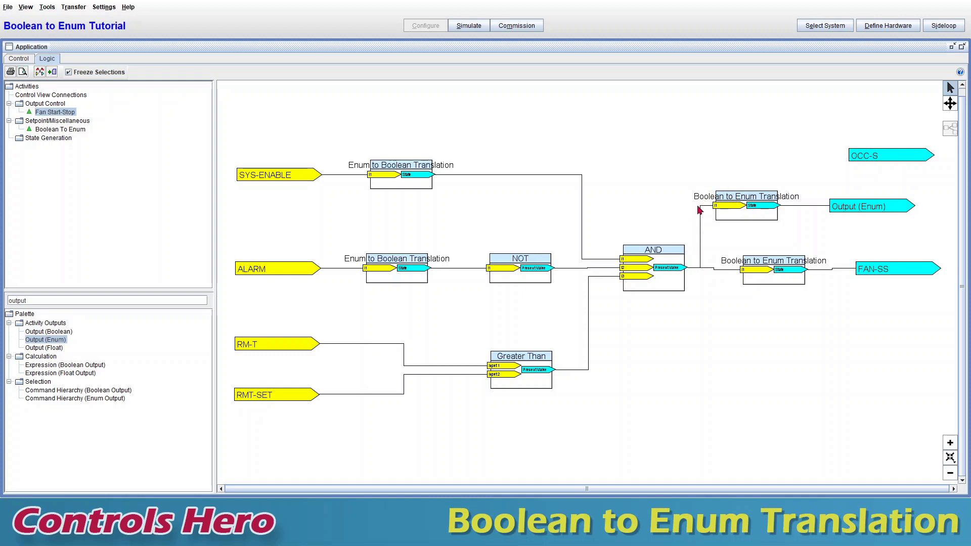
Examine the details of the second Output (Enum) block and of the translation block feeding it
{"action": "left_click", "coordinate": [867, 212]}
{"action": "double_click", "coordinate": [867, 212]}
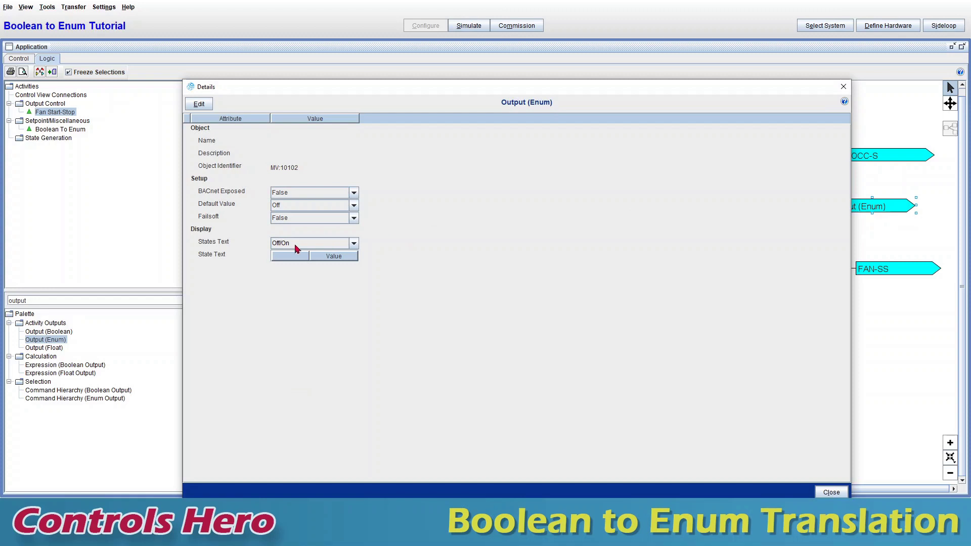
{"action": "left_click", "coordinate": [844, 87]}
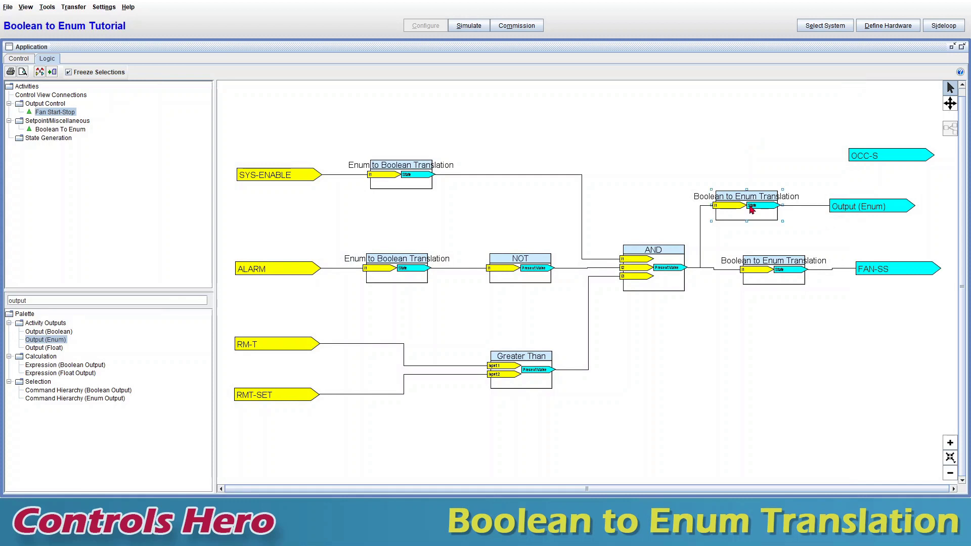
{"action": "double_click", "coordinate": [753, 210]}
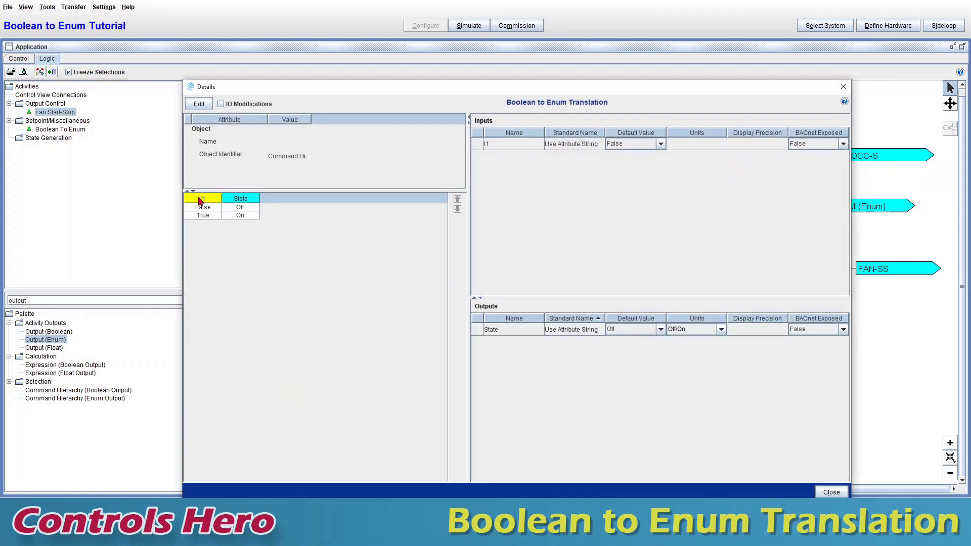
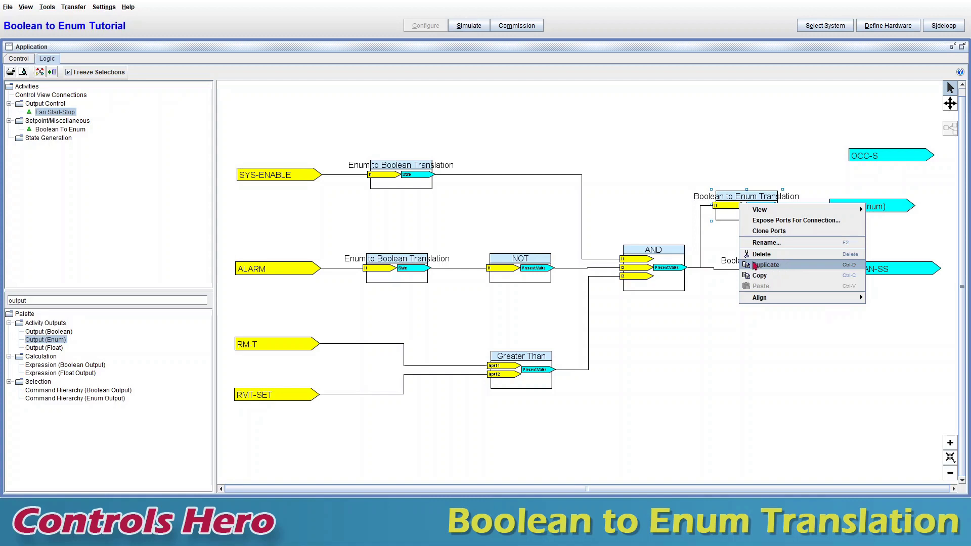
Duplicate the upper Boolean to Enum Translation block, place the copy beside OCC-S, and connect AND's output to its I1
{"action": "left_click_drag", "start_coordinate": [763, 192], "coordinate": [735, 159]}
{"action": "left_click_drag", "start_coordinate": [681, 267], "coordinate": [719, 153]}
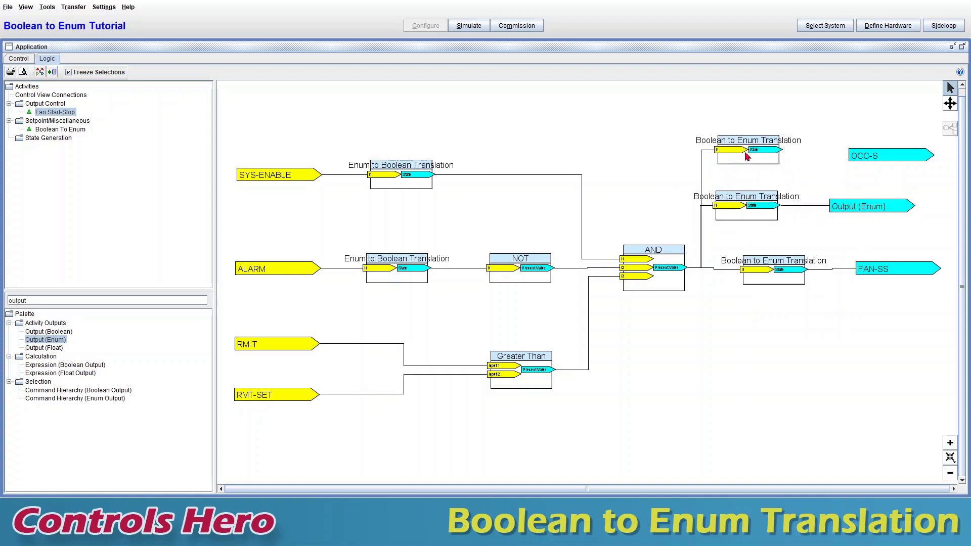
Set the duplicated translation block's State output units to Occ Effective and apply the change
{"action": "left_click", "coordinate": [748, 160]}
{"action": "double_click", "coordinate": [748, 160]}
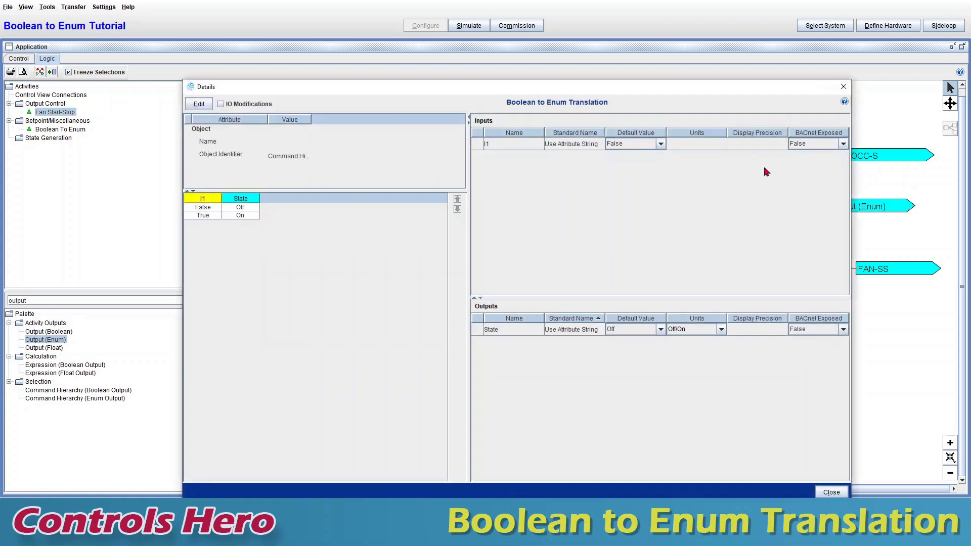
{"action": "left_click_drag", "start_coordinate": [737, 94], "coordinate": [675, 77]}
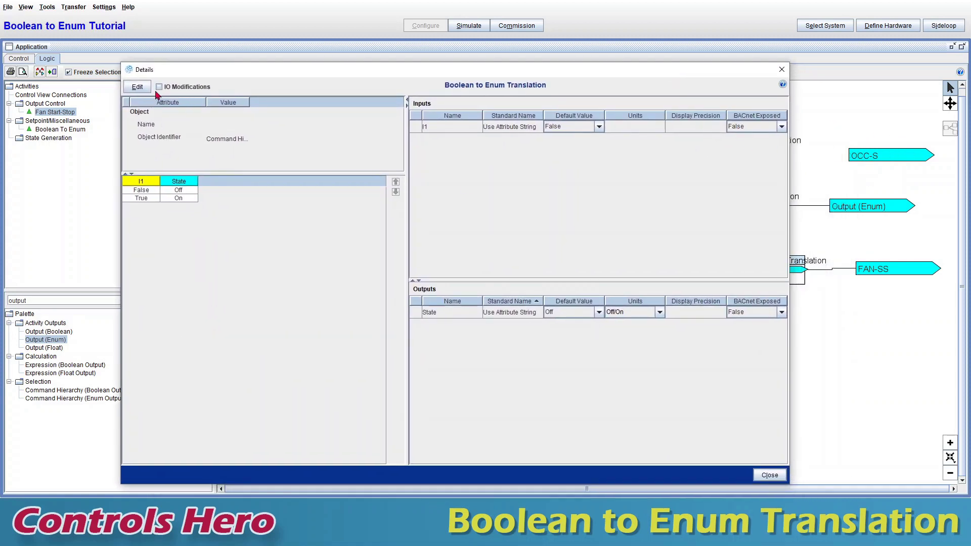
{"action": "left_click", "coordinate": [138, 88]}
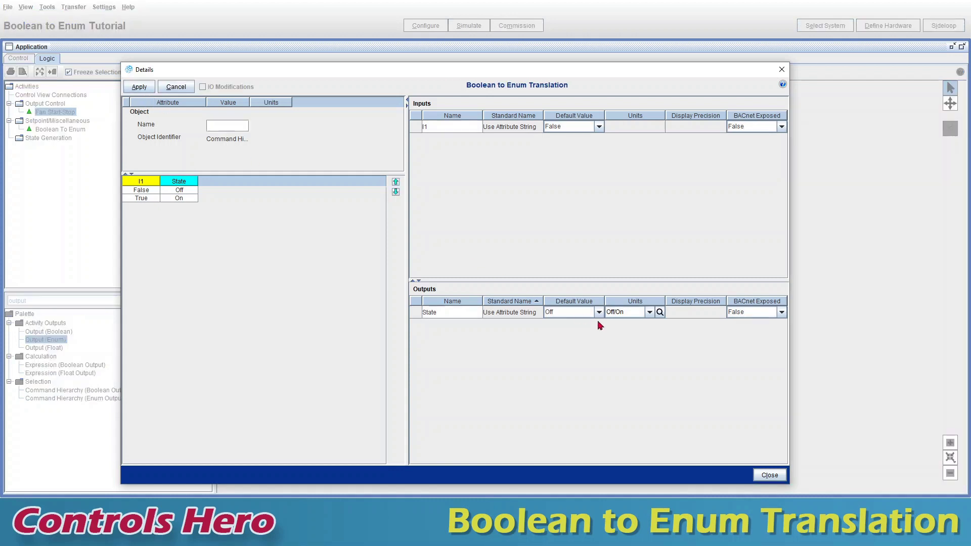
{"action": "left_click", "coordinate": [640, 314]}
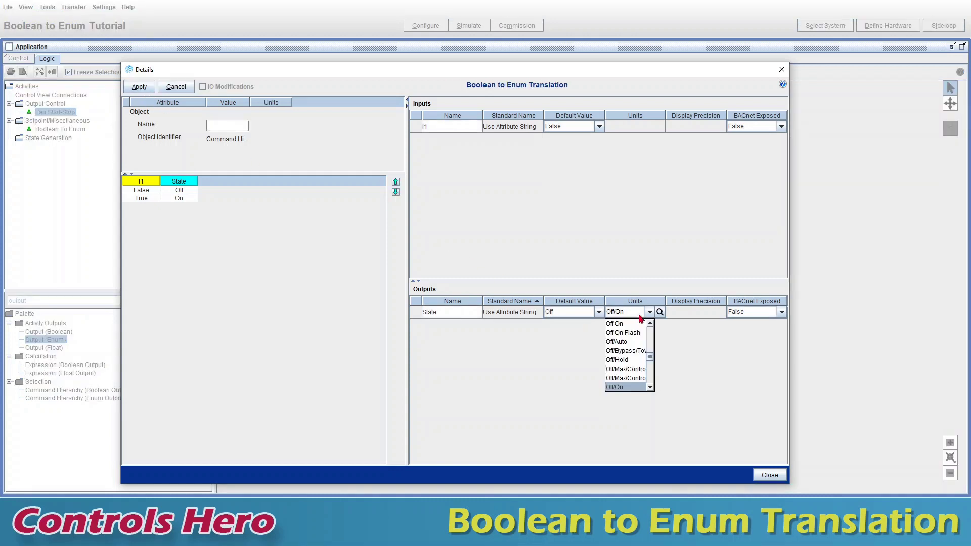
{"action": "type", "text": "occ"}
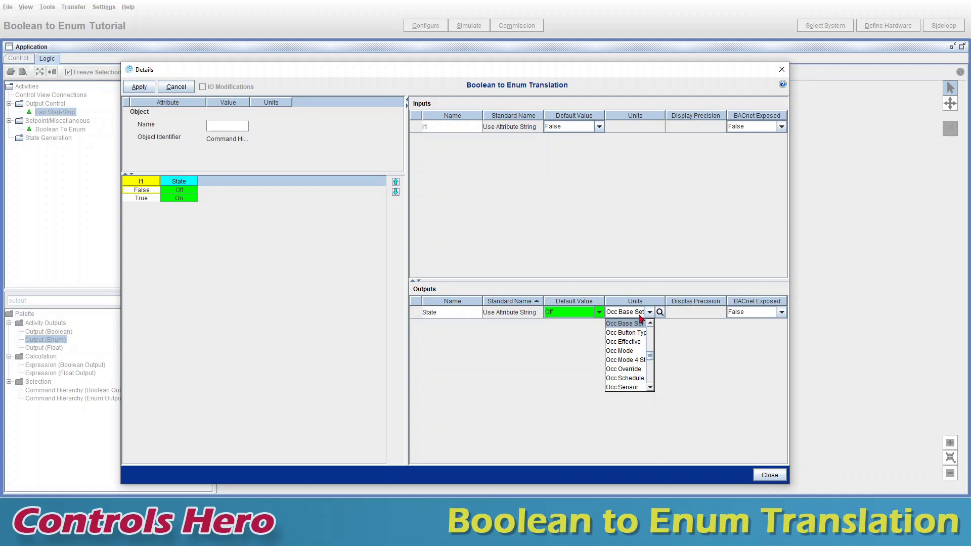
{"action": "key", "text": "Down"}
{"action": "key", "text": "Down"}
{"action": "key", "text": "Return"}
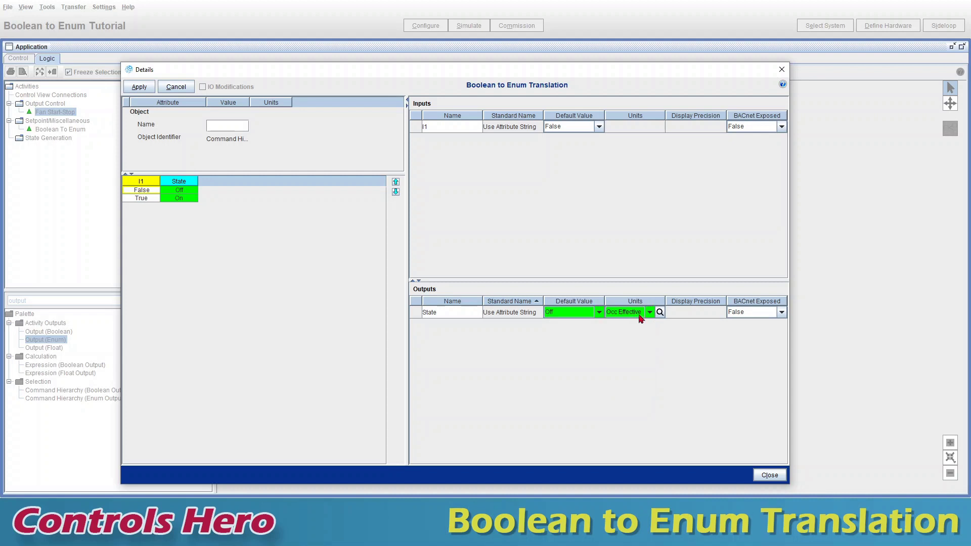
{"action": "left_click", "coordinate": [139, 87]}
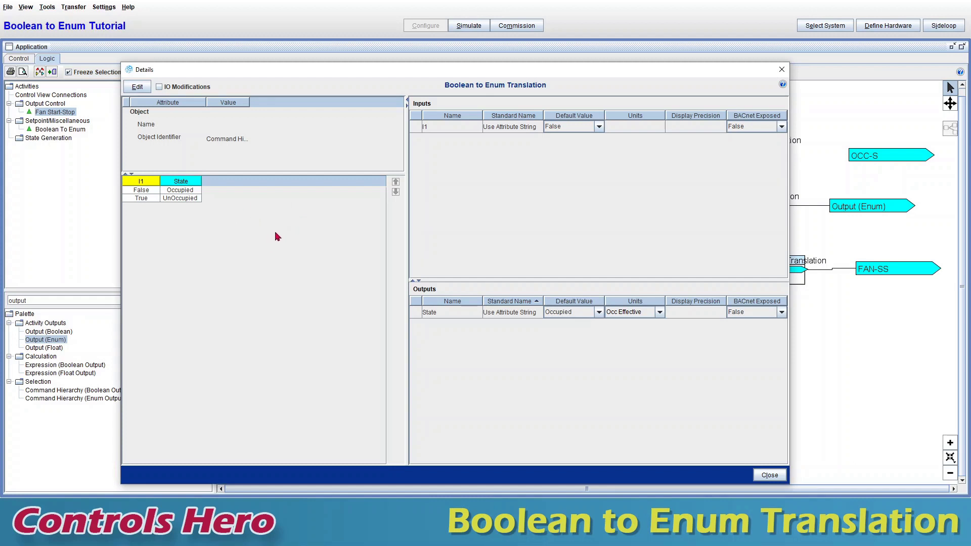
Set the duplicated block's truth table to UnOccupied for False and Occupied for True, apply it, and connect State to OCC-S
{"action": "left_click", "coordinate": [137, 88]}
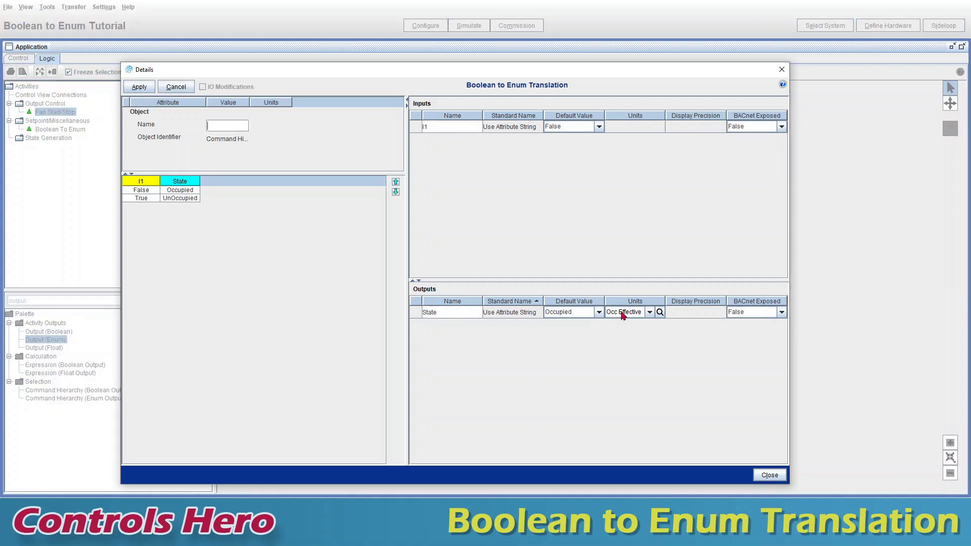
{"action": "left_click", "coordinate": [192, 200]}
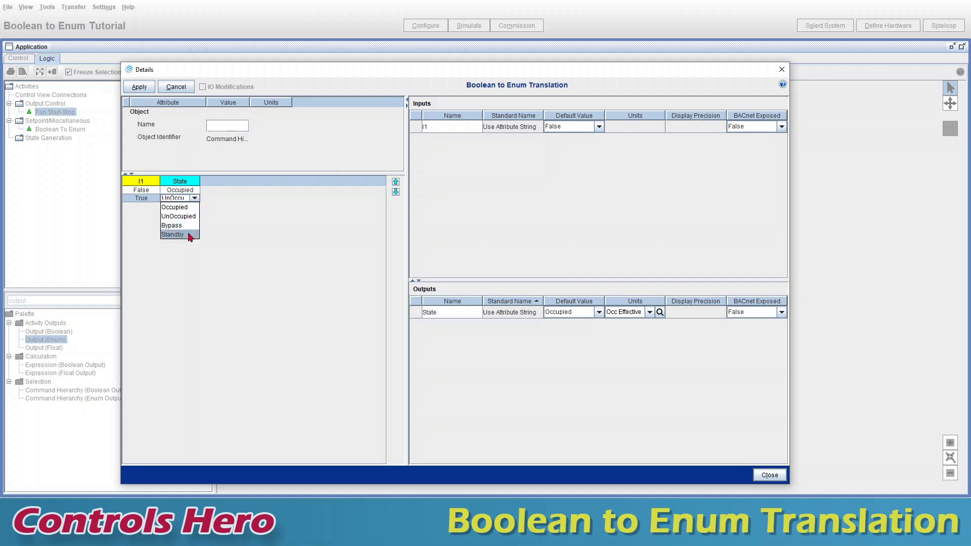
{"action": "left_click", "coordinate": [200, 262]}
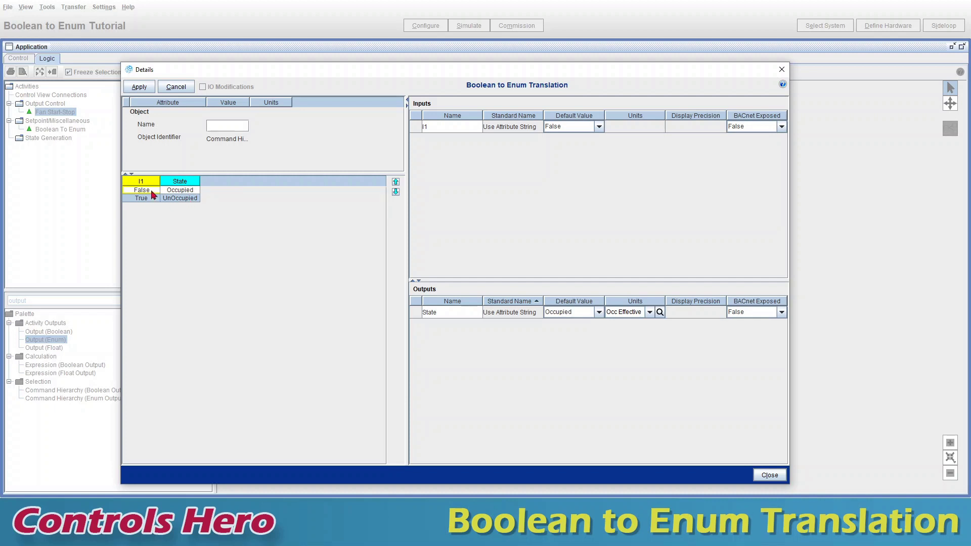
{"action": "left_click", "coordinate": [189, 193]}
{"action": "left_click", "coordinate": [193, 210]}
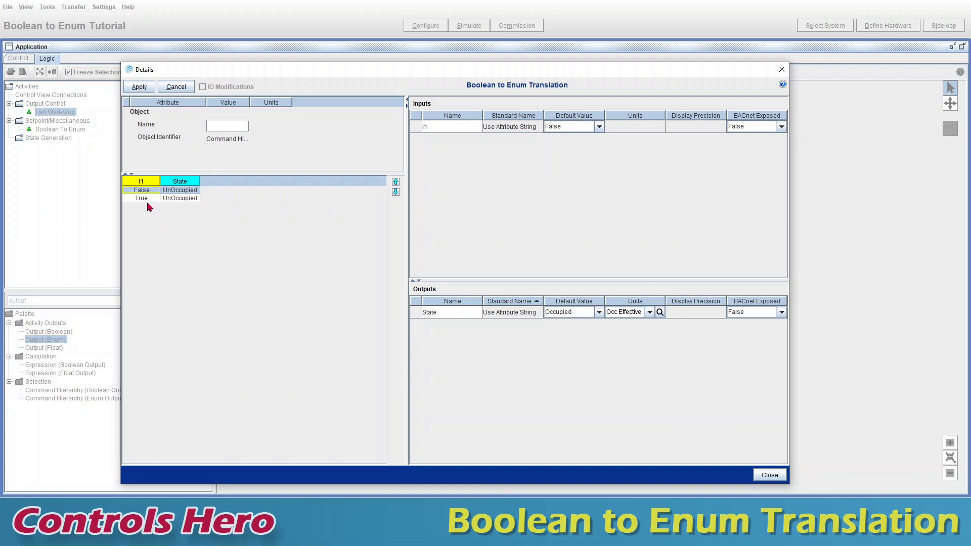
{"action": "left_click", "coordinate": [180, 199]}
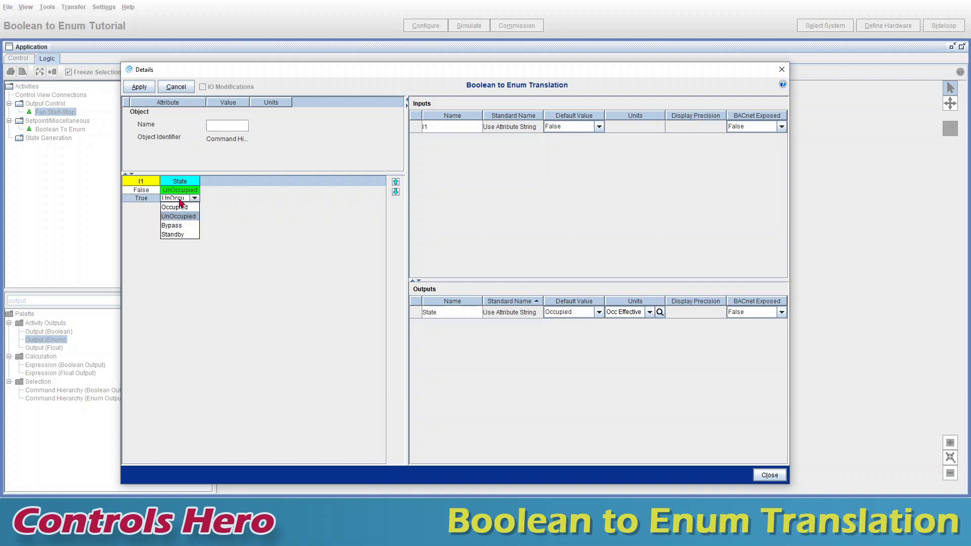
{"action": "left_click", "coordinate": [190, 215]}
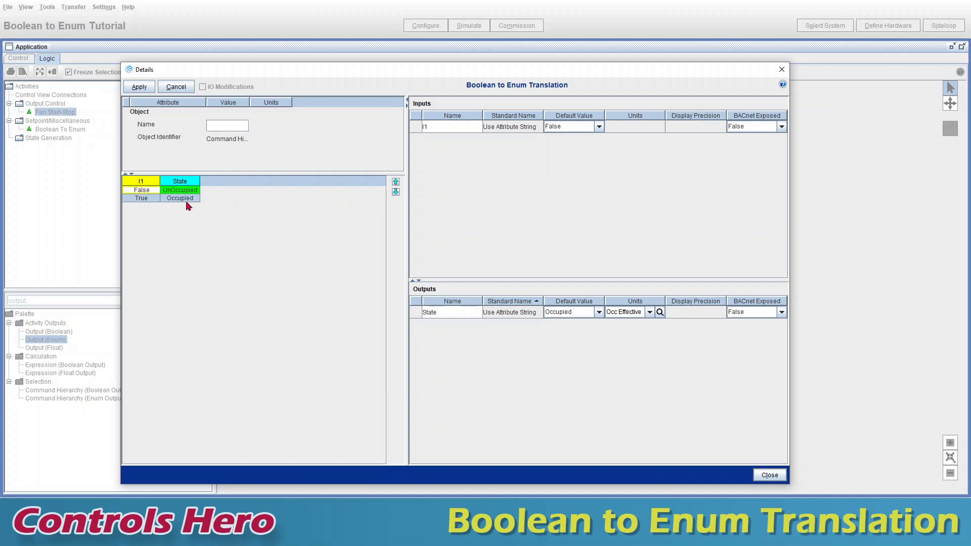
{"action": "left_click", "coordinate": [190, 199]}
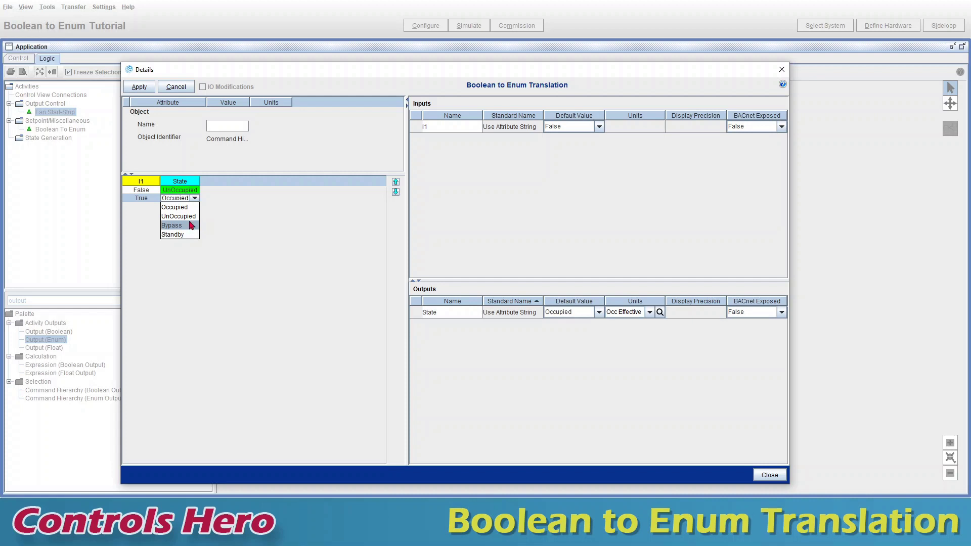
{"action": "left_click", "coordinate": [217, 225]}
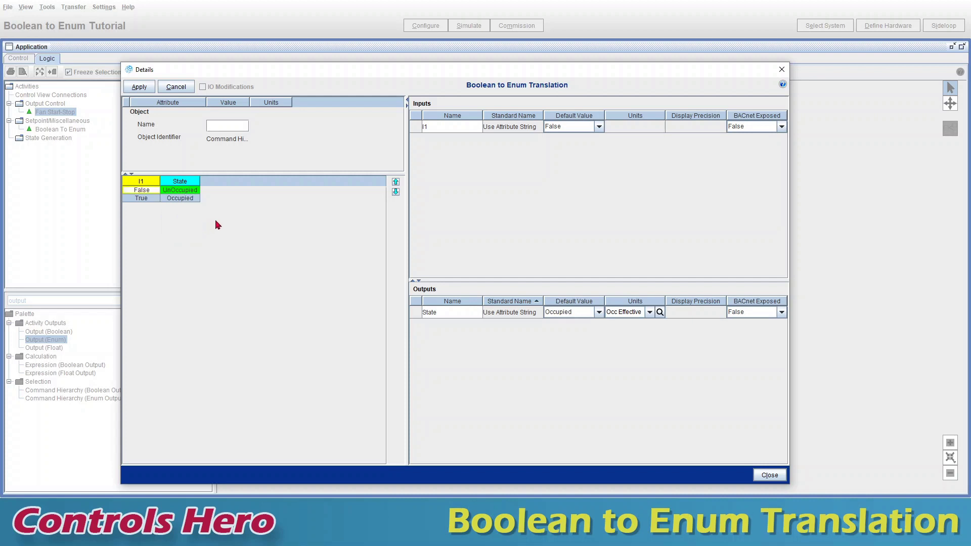
{"action": "left_click", "coordinate": [145, 94]}
{"action": "left_click", "coordinate": [774, 477]}
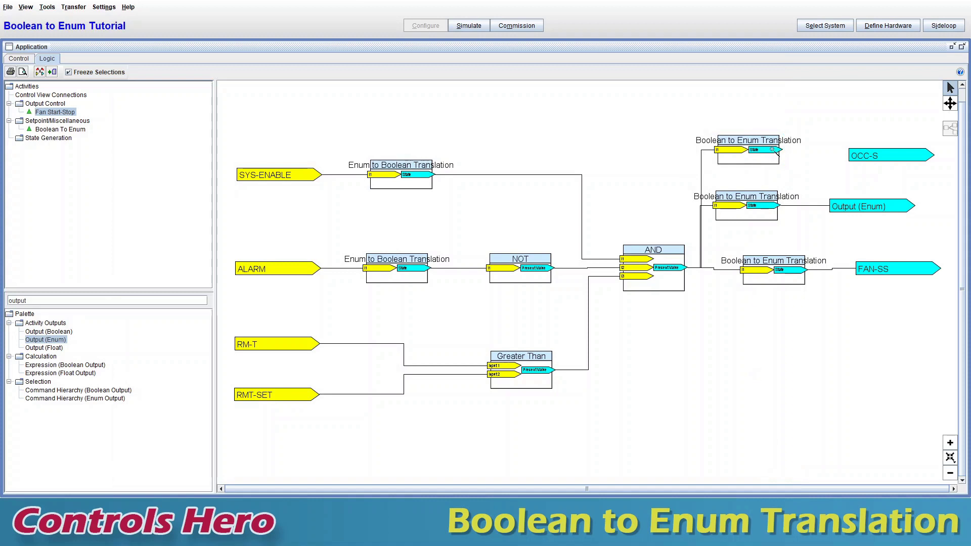
{"action": "left_click_drag", "start_coordinate": [772, 149], "coordinate": [865, 151]}
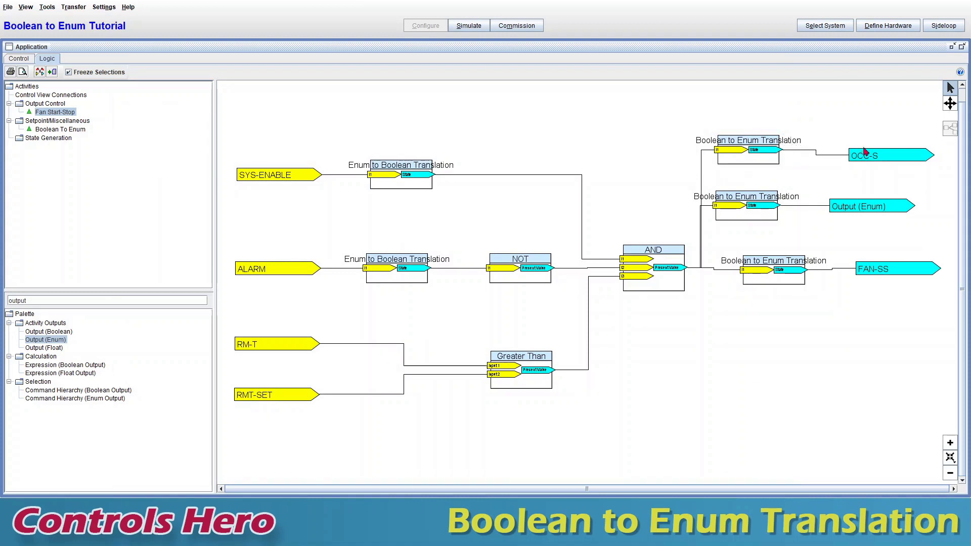